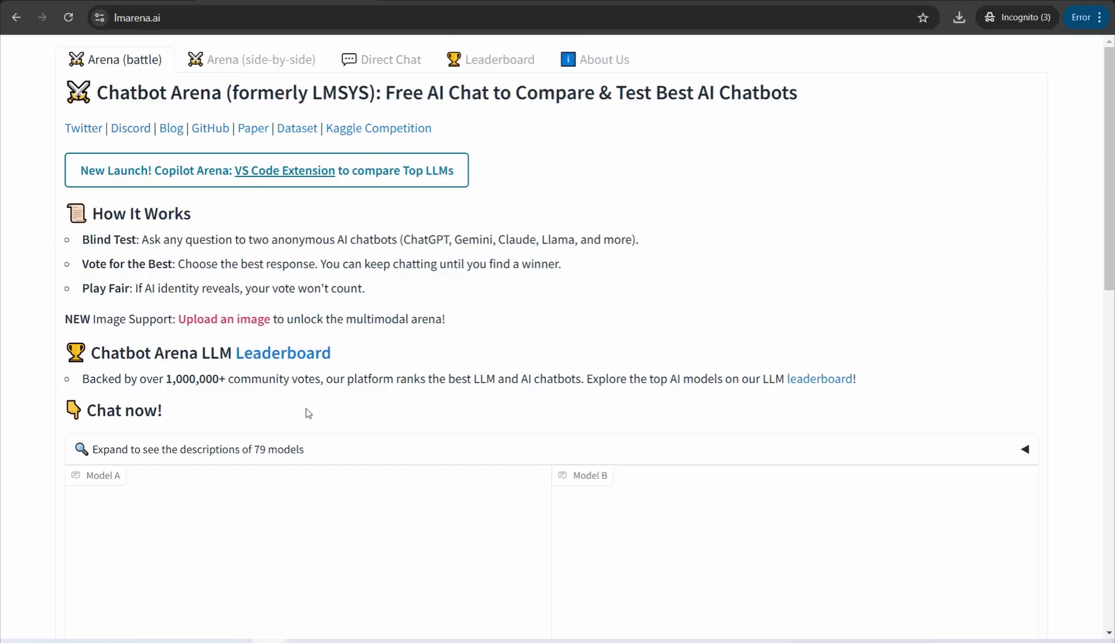
- Ask both anonymous models for 'A CREATIVE PLAN TO LOSE WEIGHT IN 3 MONTHS'
scroll(308, 413, "down", 1)
scroll(212, 421, "down", 2)
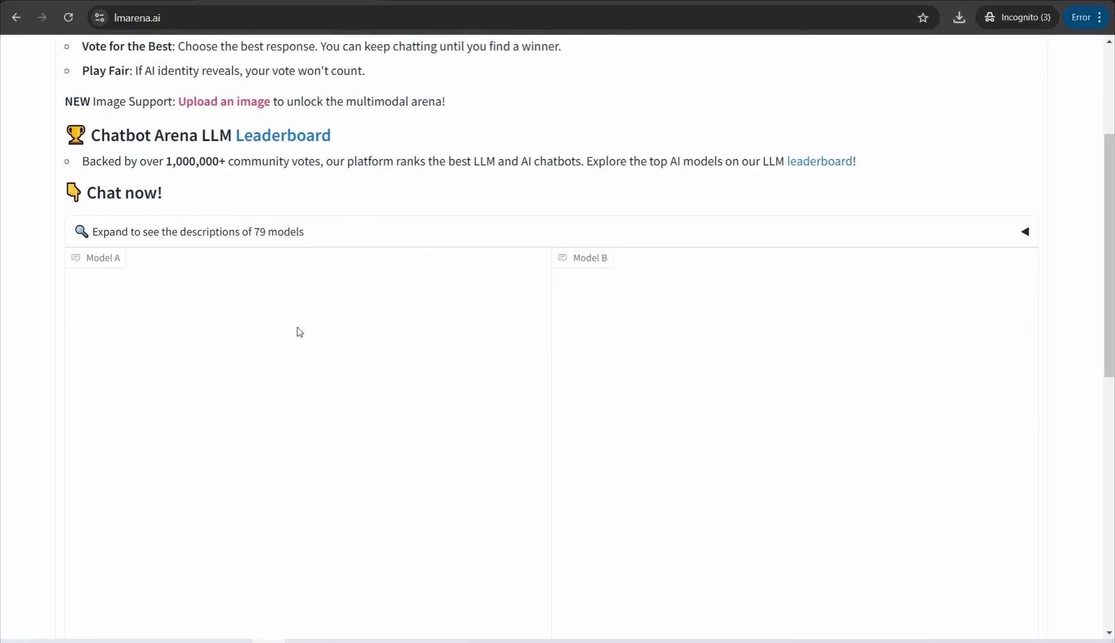
scroll(299, 332, "down", 1)
scroll(299, 332, "down", 2)
scroll(299, 332, "down", 2)
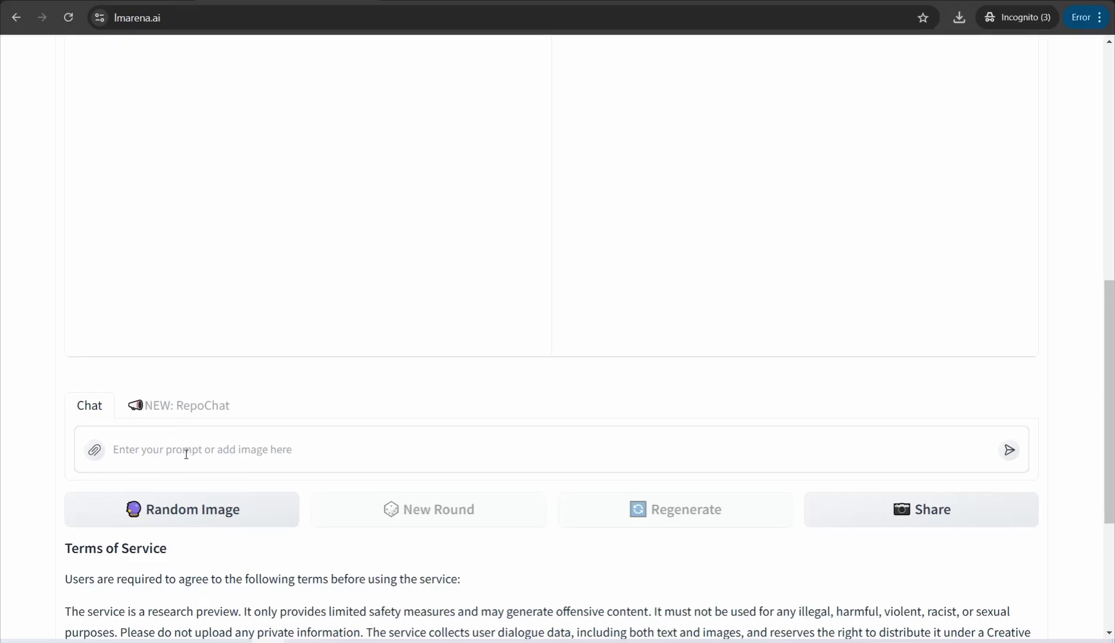
type("A C")
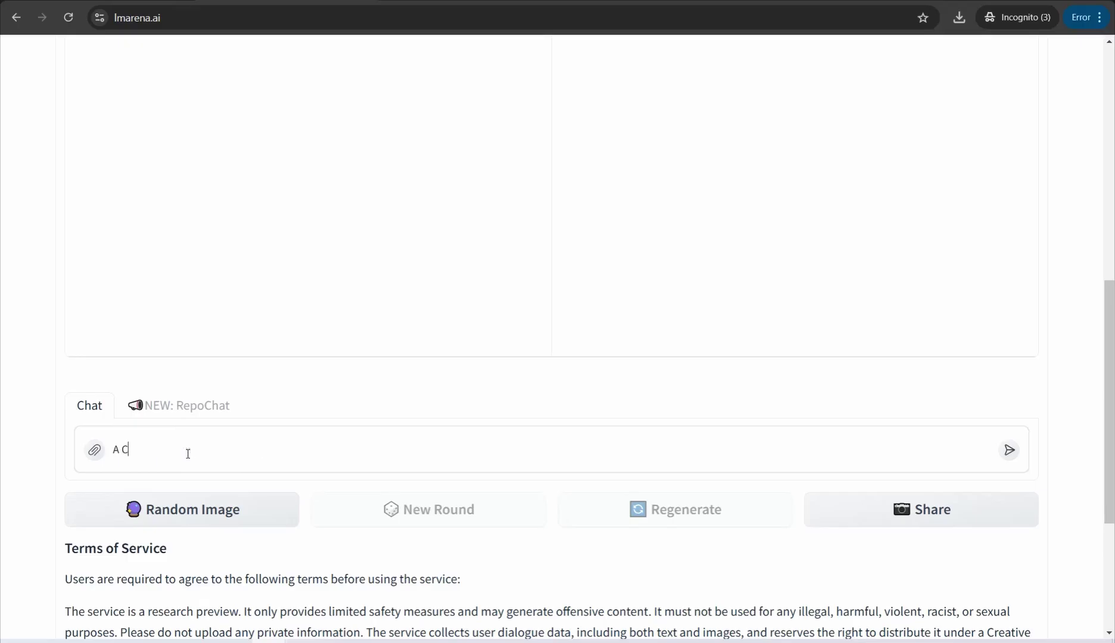
type("REATIVE PL")
type("AN TO LOSE W")
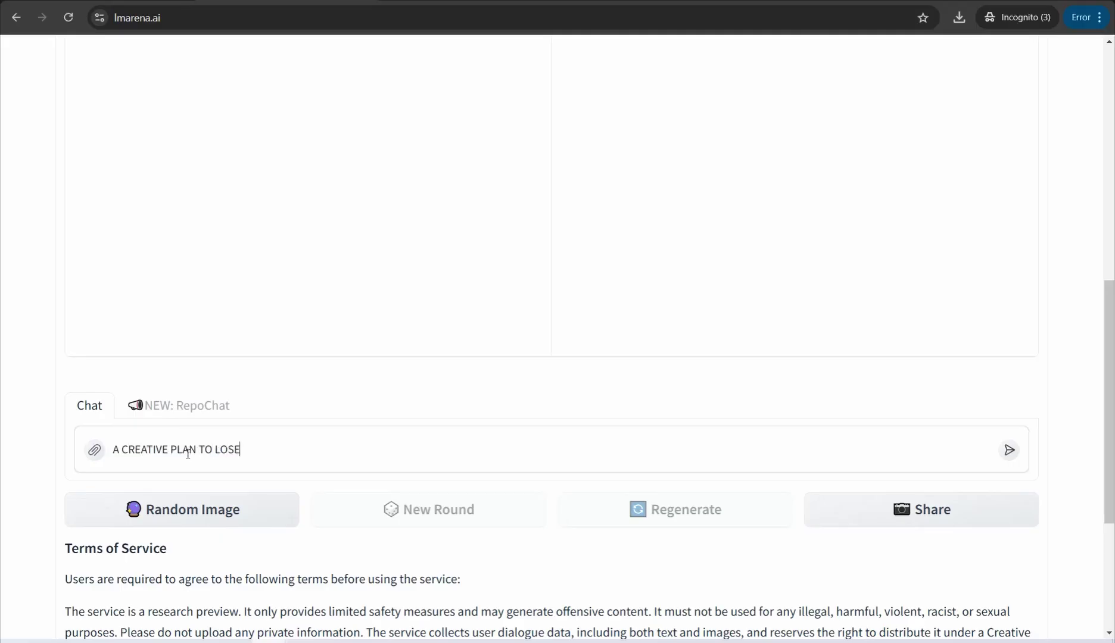
type("EIGHT IN 3 ")
type("MONTHS")
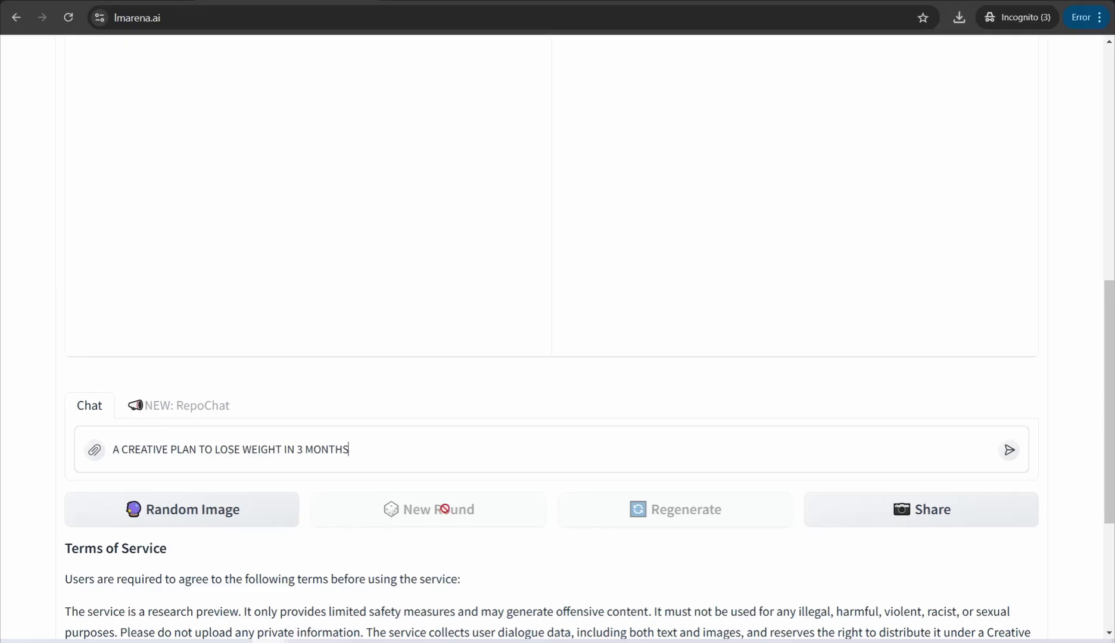
left_click(1010, 451)
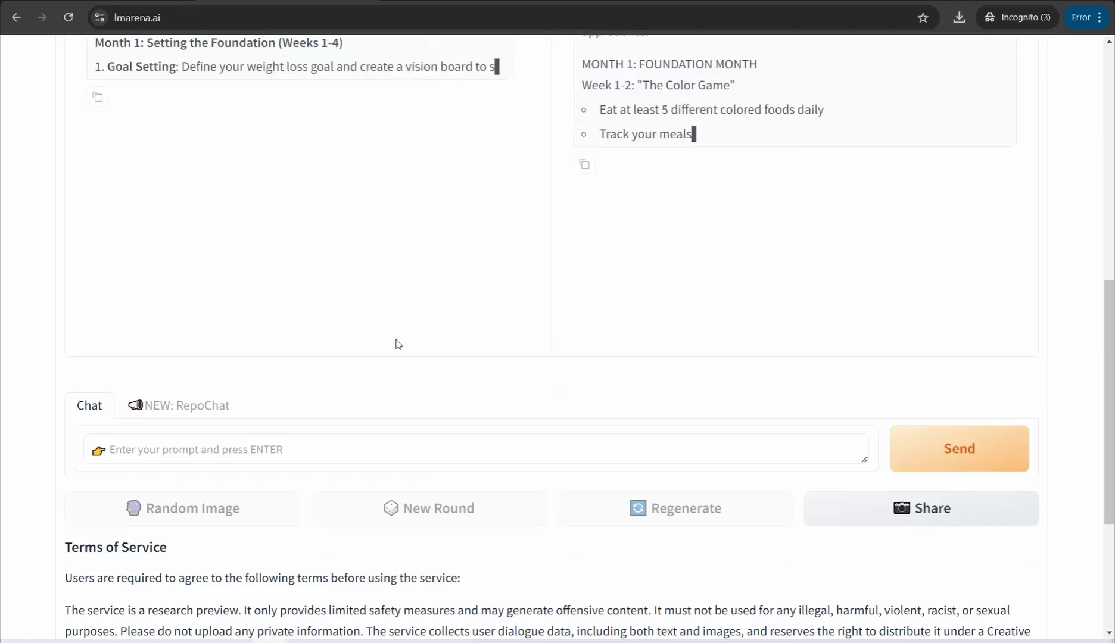
- Scroll through the Model A and Model B three-month weight-loss plans to compare them
scroll(488, 329, "up", 3)
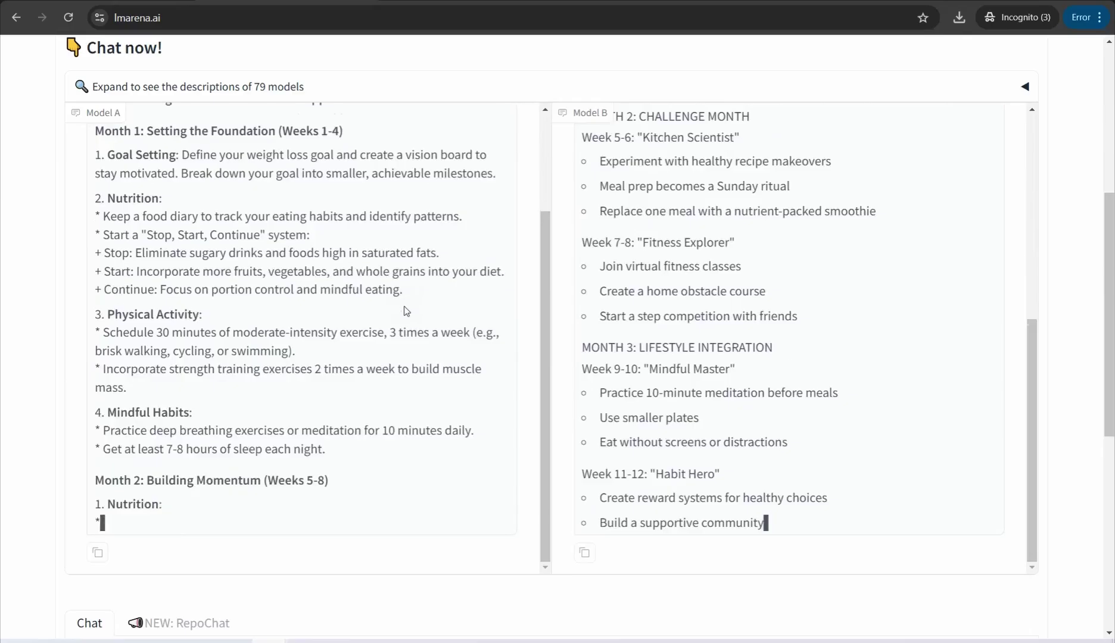
scroll(271, 375, "down", 3)
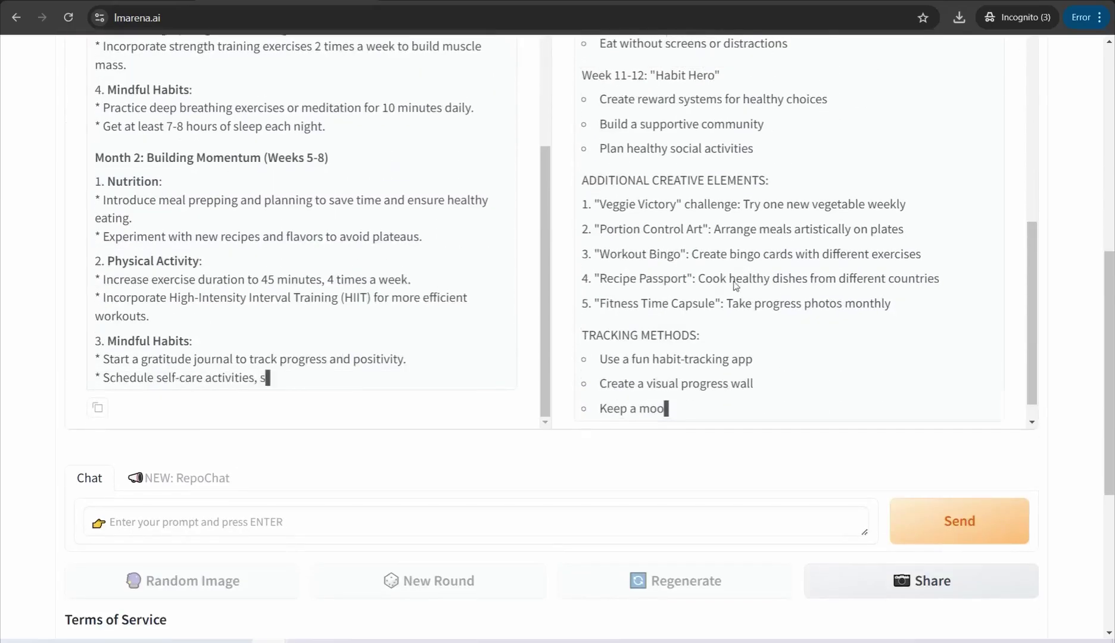
scroll(1110, 288, "up", 3)
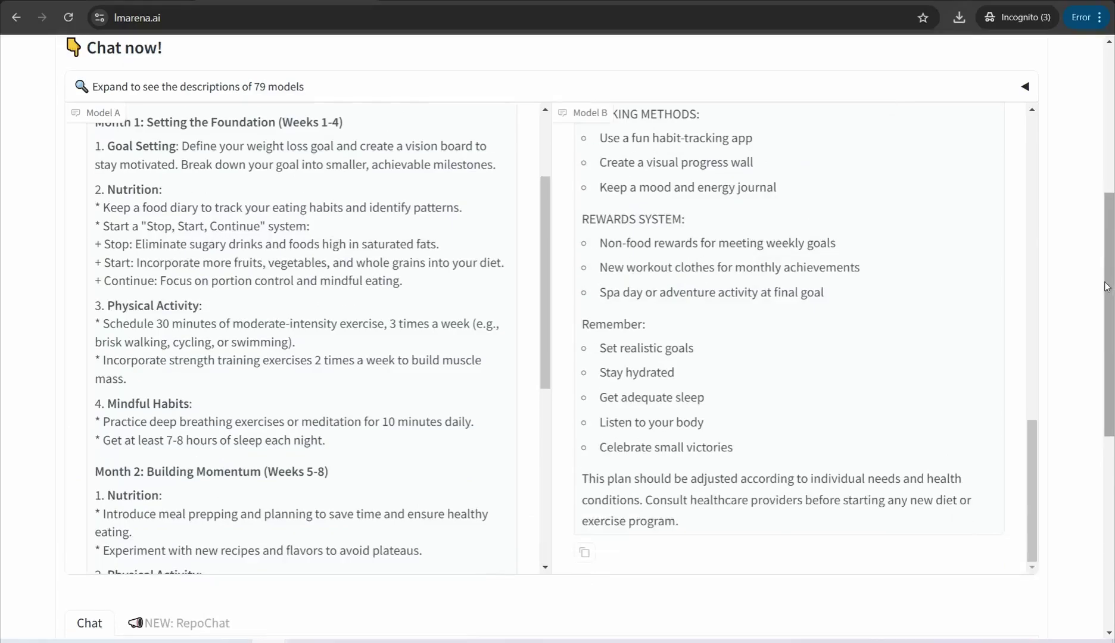
scroll(1109, 289, "up", 1)
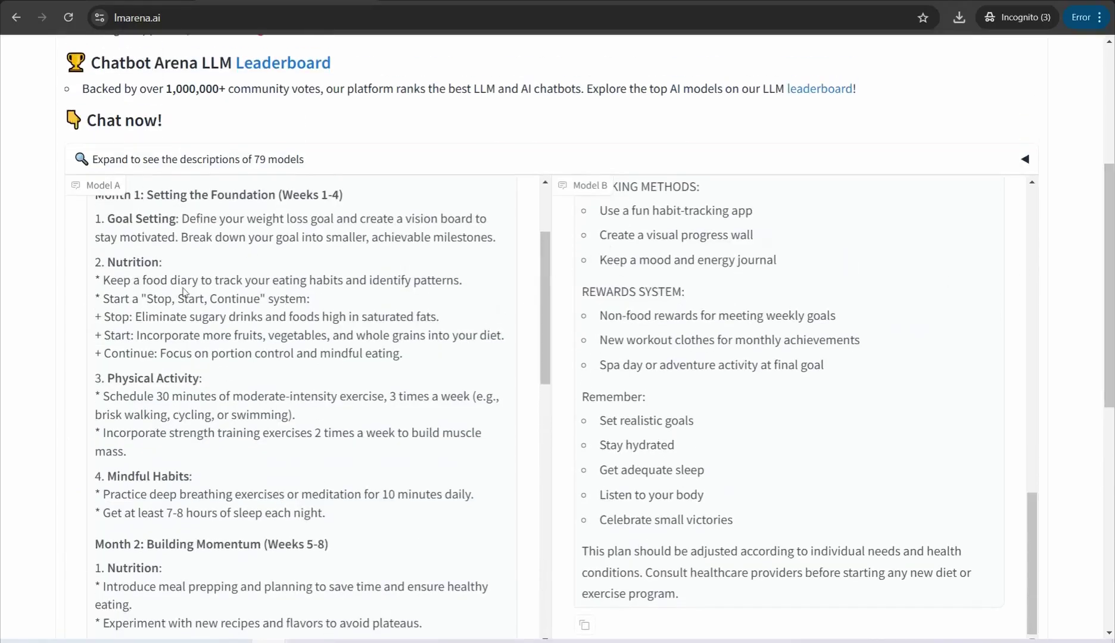
scroll(529, 332, "down", 1)
scroll(529, 332, "down", 3)
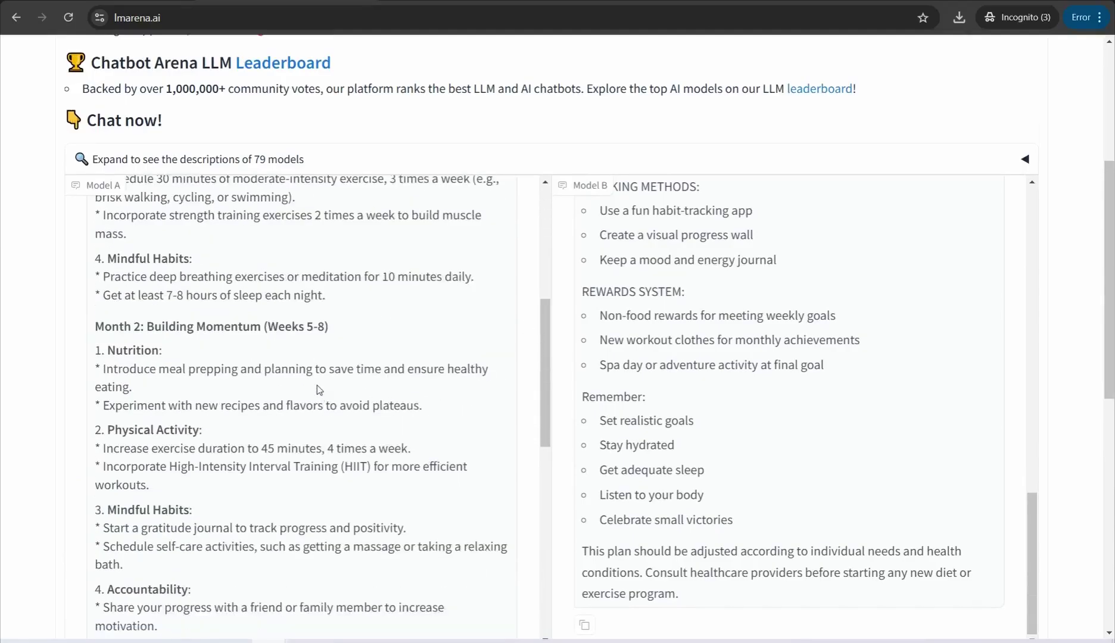
scroll(701, 385, "down", 1)
scroll(700, 378, "down", 2)
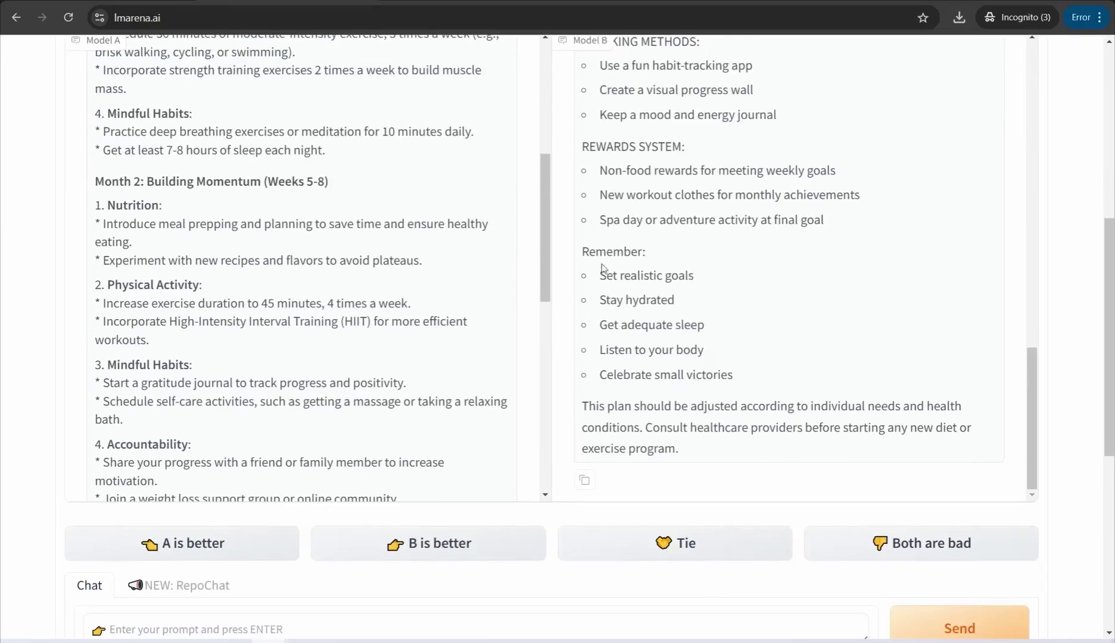
scroll(607, 280, "up", 5)
scroll(677, 329, "up", 2)
scroll(675, 329, "up", 3)
scroll(674, 328, "up", 5)
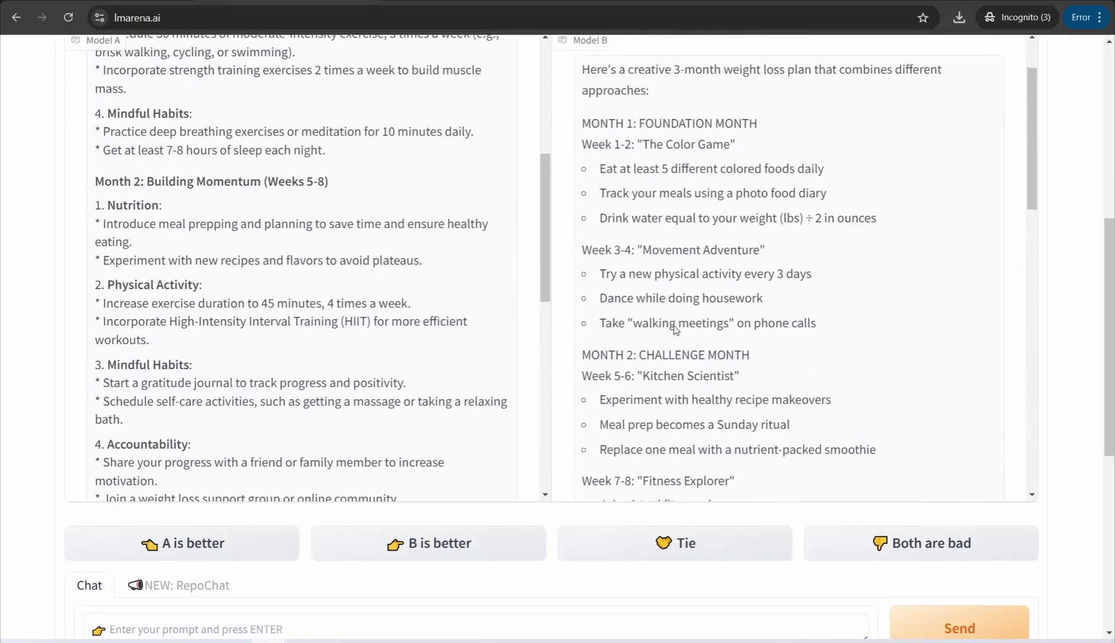
scroll(672, 328, "up", 2)
scroll(151, 247, "down", 5)
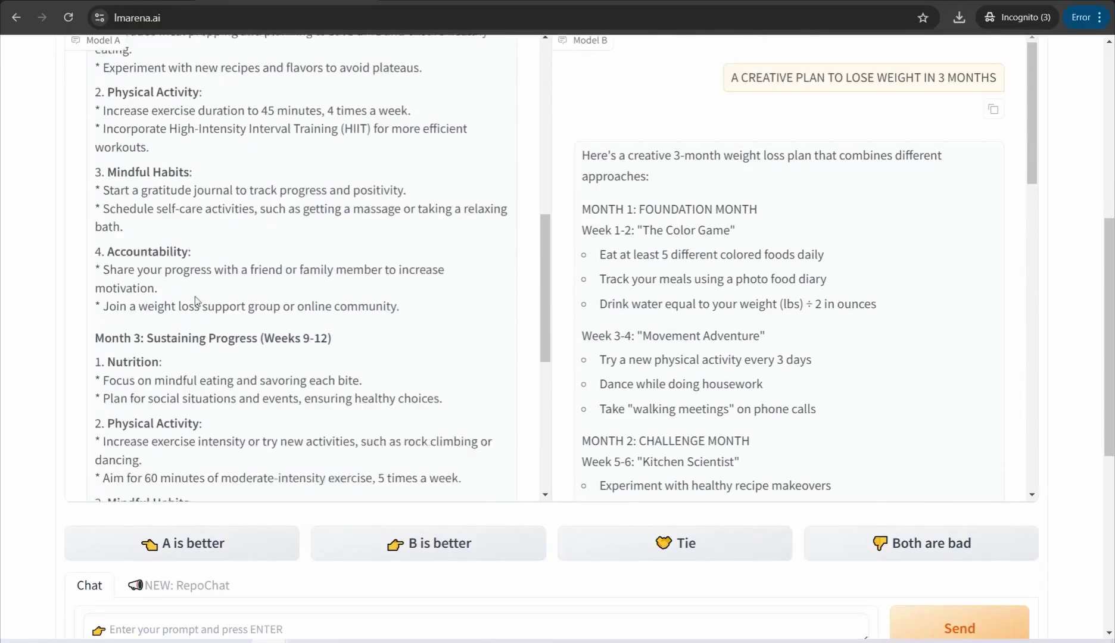
scroll(196, 296, "down", 2)
scroll(238, 334, "down", 3)
scroll(251, 351, "down", 1)
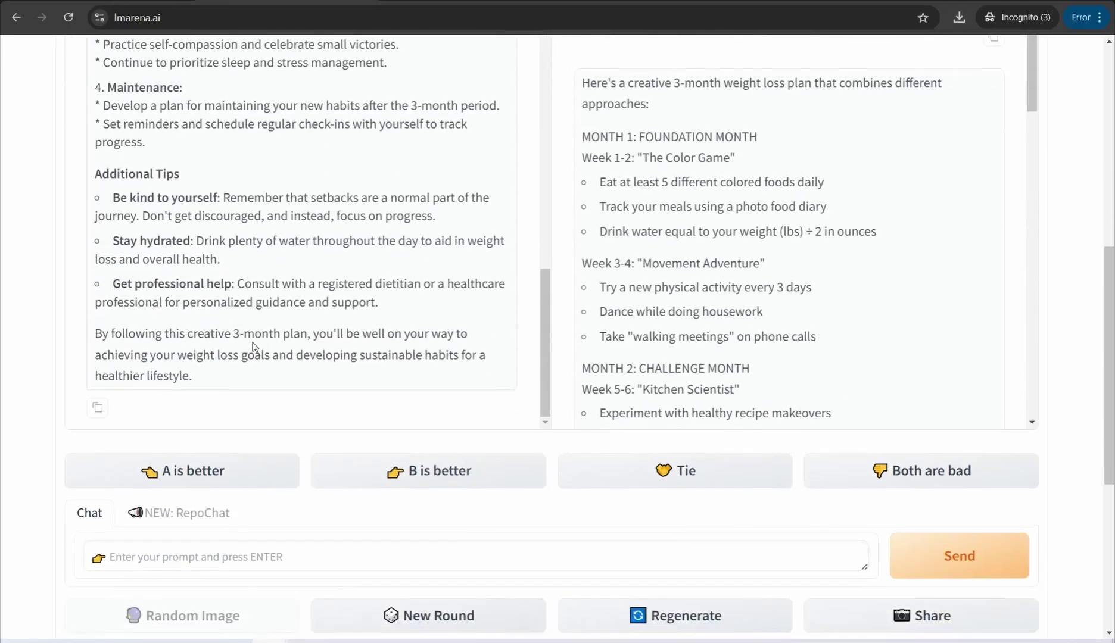
scroll(263, 353, "up", 4)
scroll(298, 316, "up", 3)
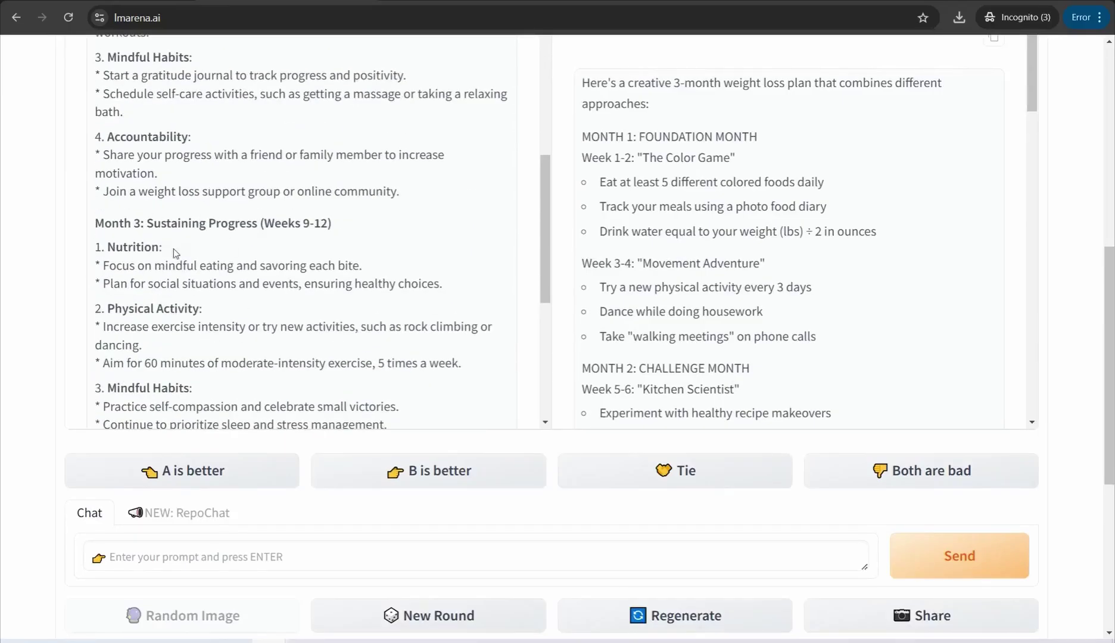
scroll(126, 234, "down", 1)
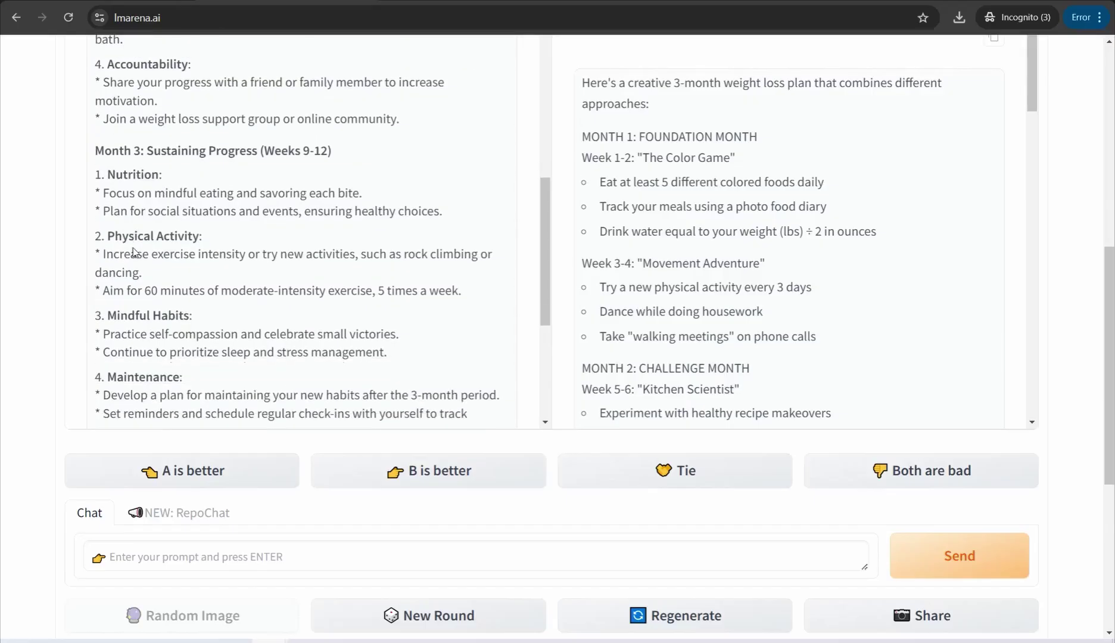
scroll(197, 286, "down", 2)
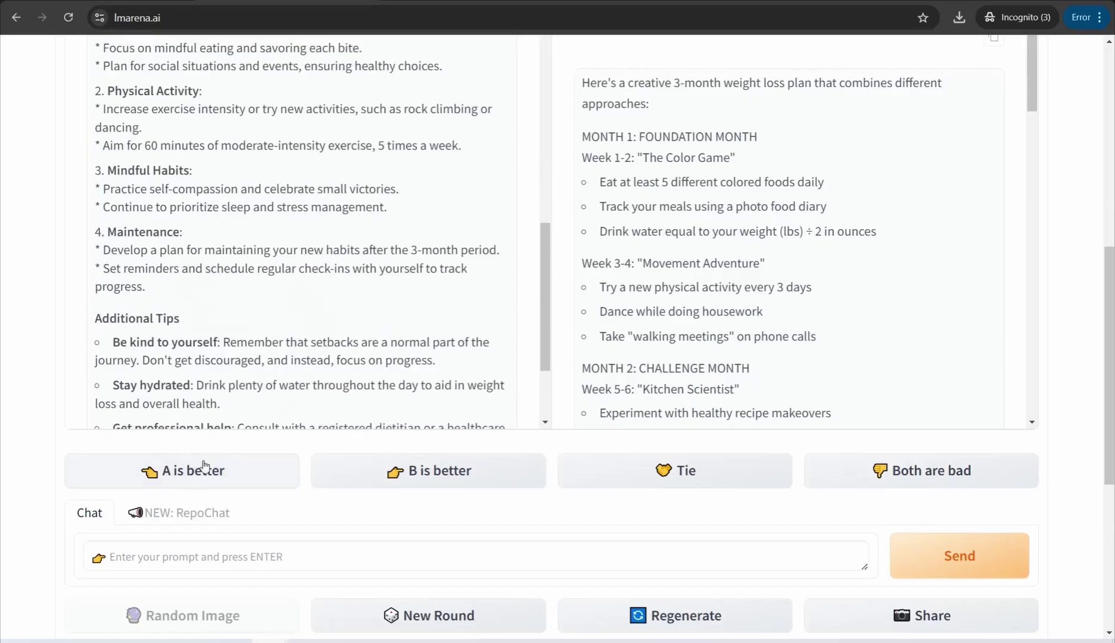
- Vote Model A better, revealing llama-3.1-70b-instruct versus claude-3-5-sonnet-20241022, then go to side-by-side
left_click(190, 476)
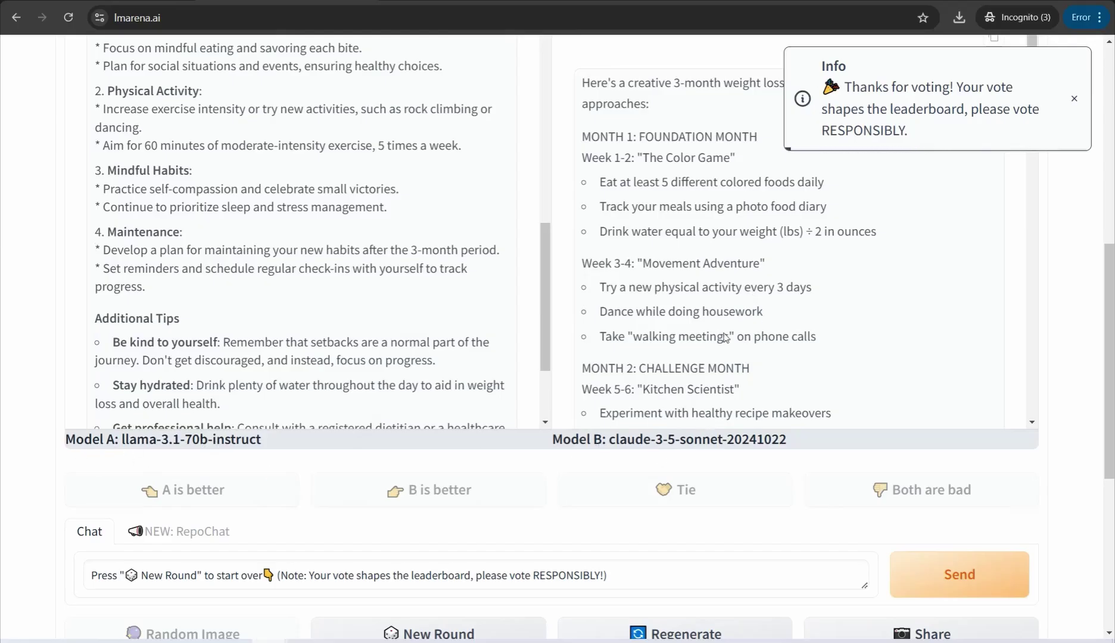
scroll(732, 339, "up", 1)
scroll(750, 331, "down", 1)
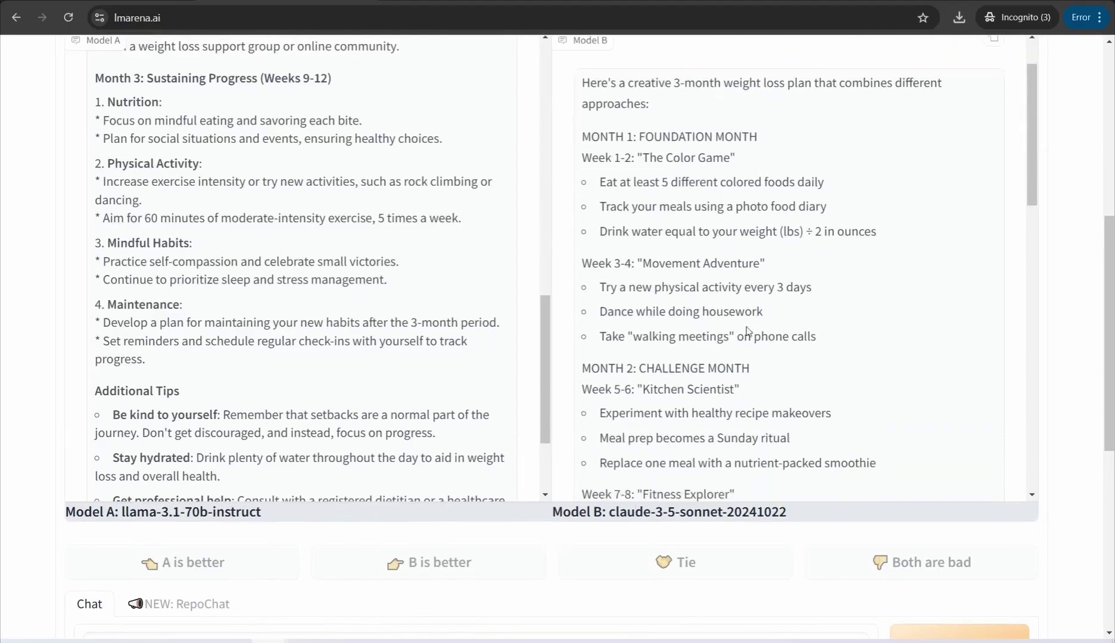
scroll(640, 351, "up", 1)
scroll(640, 351, "up", 5)
scroll(393, 388, "up", 1)
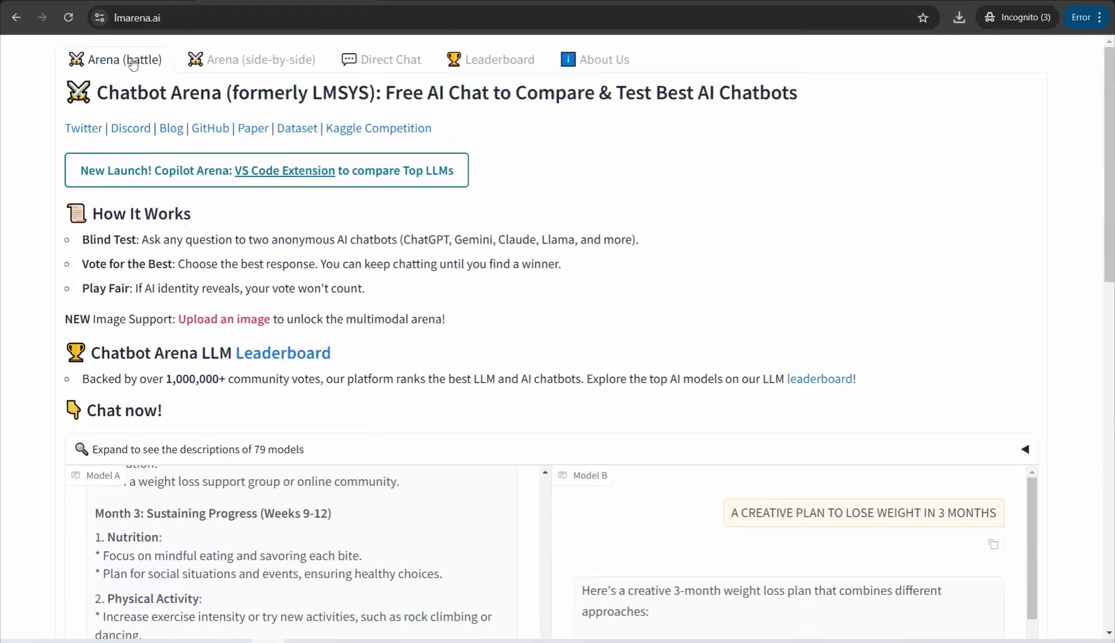
scroll(384, 514, "down", 2)
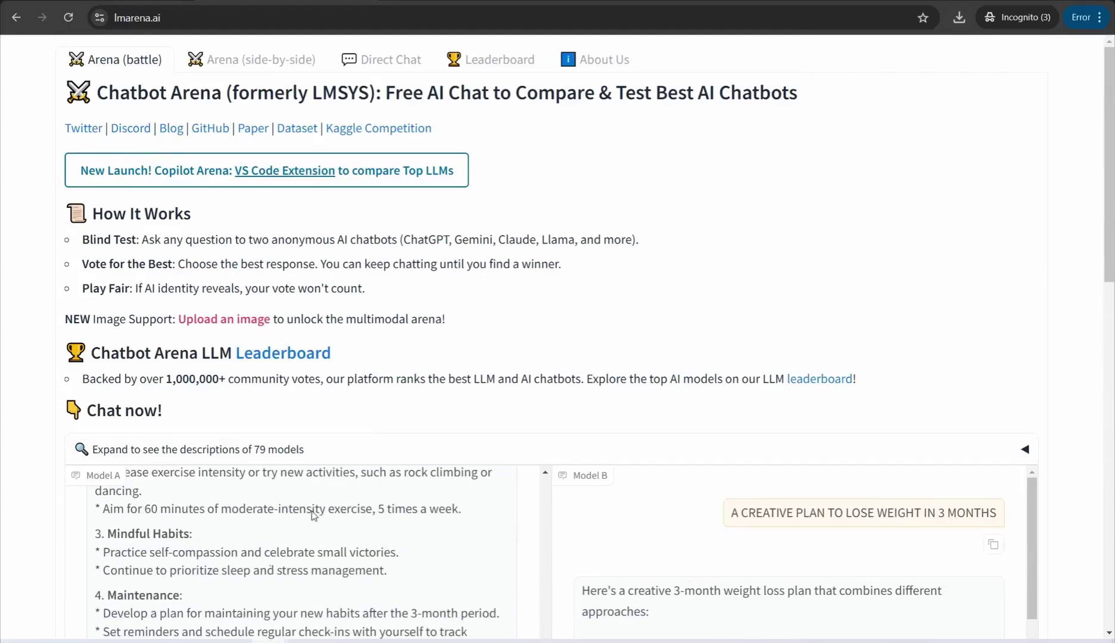
left_click(238, 70)
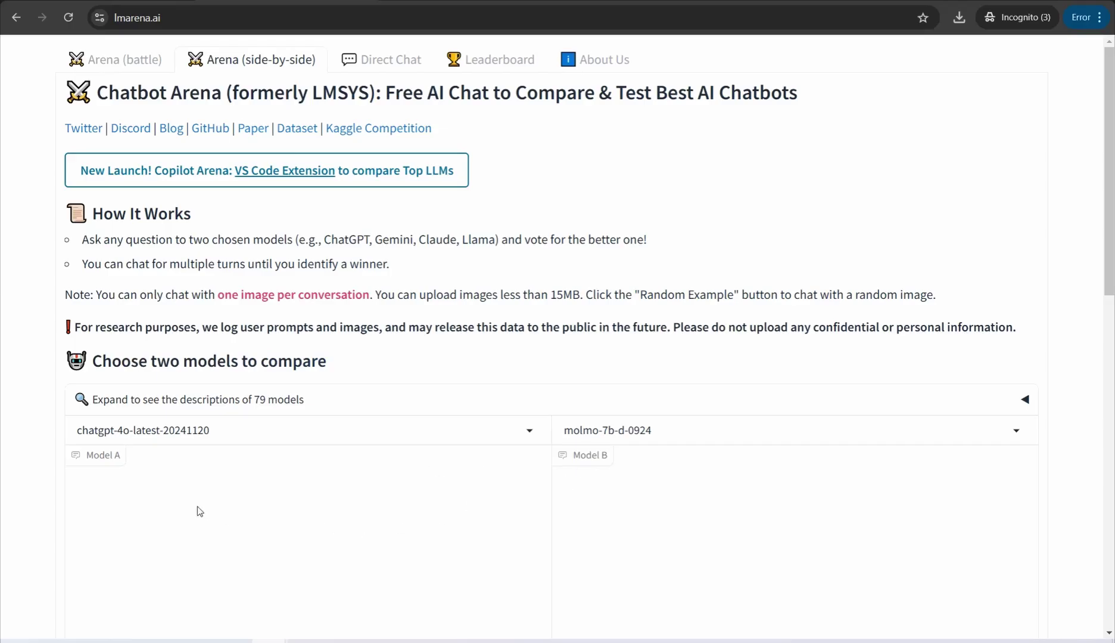
- Choose gpt-4o-mini-2024-07-18 as Model A
left_click(529, 431)
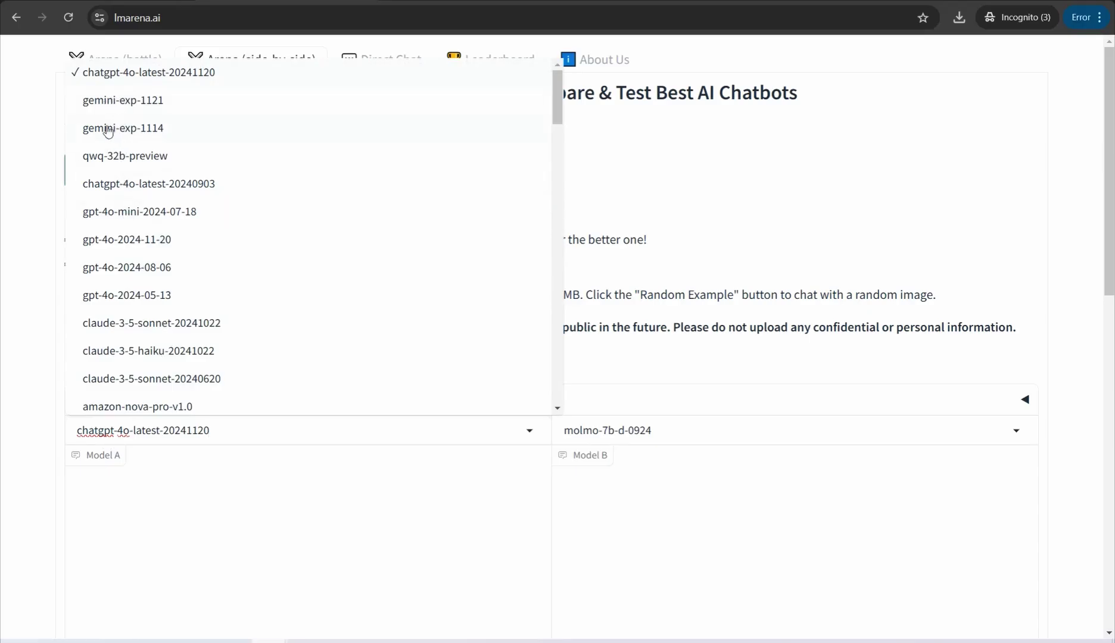
scroll(122, 197, "down", 2)
scroll(127, 298, "down", 1)
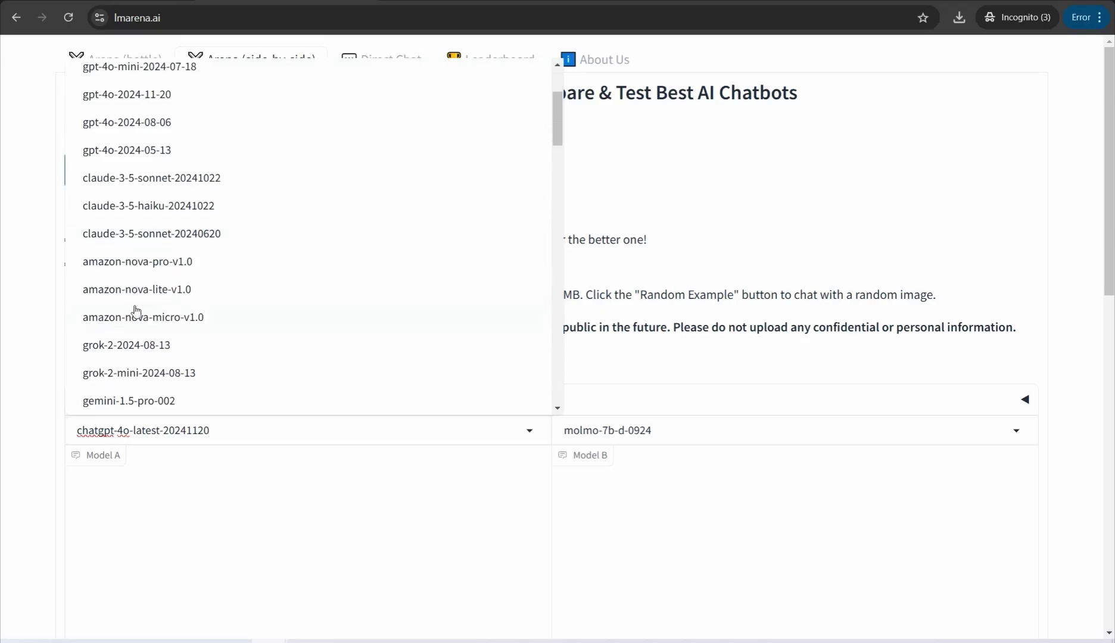
scroll(137, 311, "down", 1)
scroll(130, 322, "down", 2)
scroll(131, 239, "down", 1)
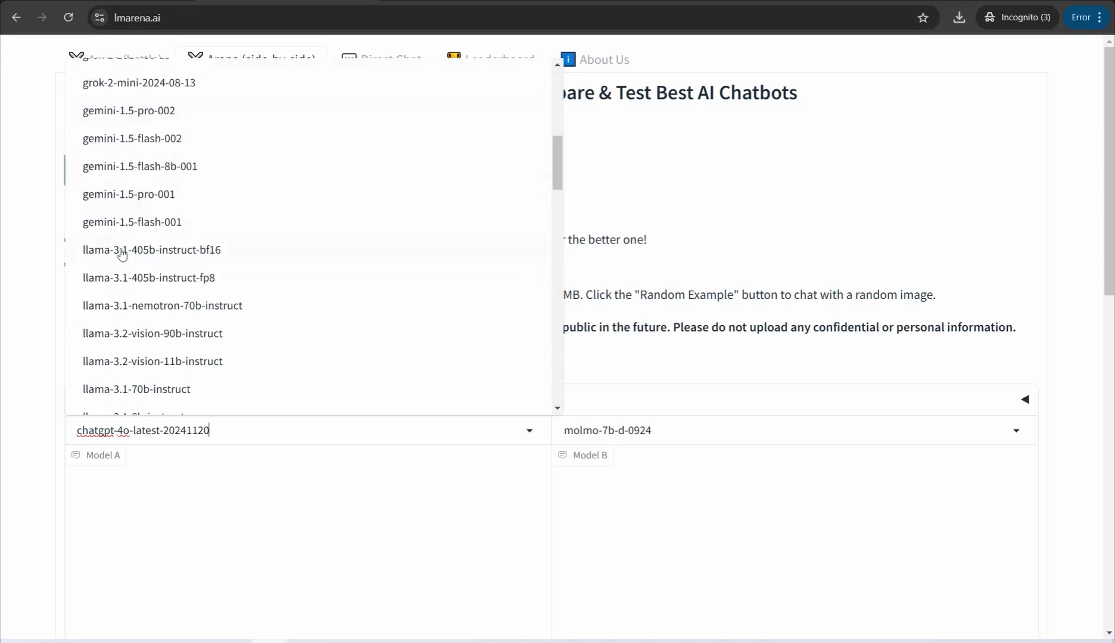
scroll(118, 255, "down", 1)
scroll(123, 280, "down", 1)
scroll(125, 301, "down", 5)
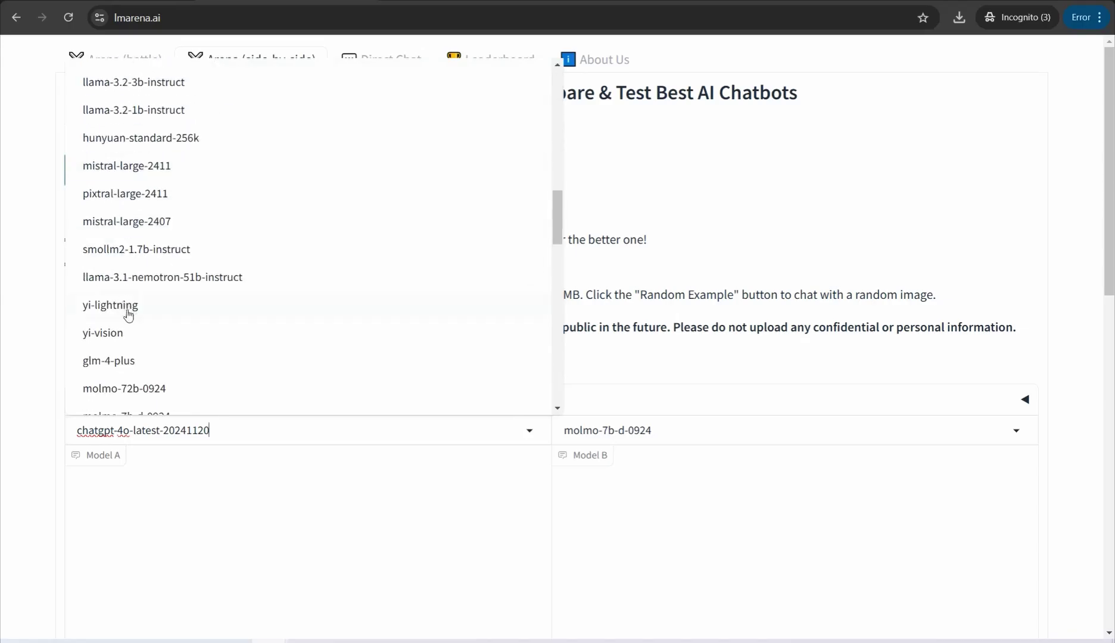
scroll(137, 311, "down", 1)
scroll(134, 305, "down", 1)
scroll(130, 268, "down", 3)
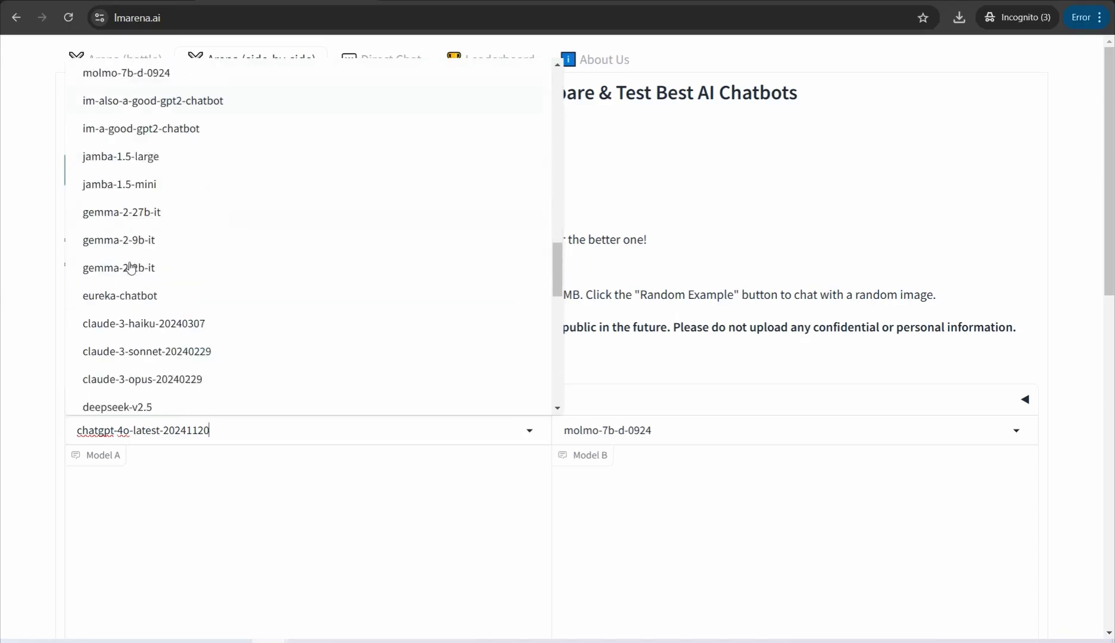
scroll(131, 275, "down", 2)
scroll(133, 277, "down", 3)
scroll(119, 275, "down", 4)
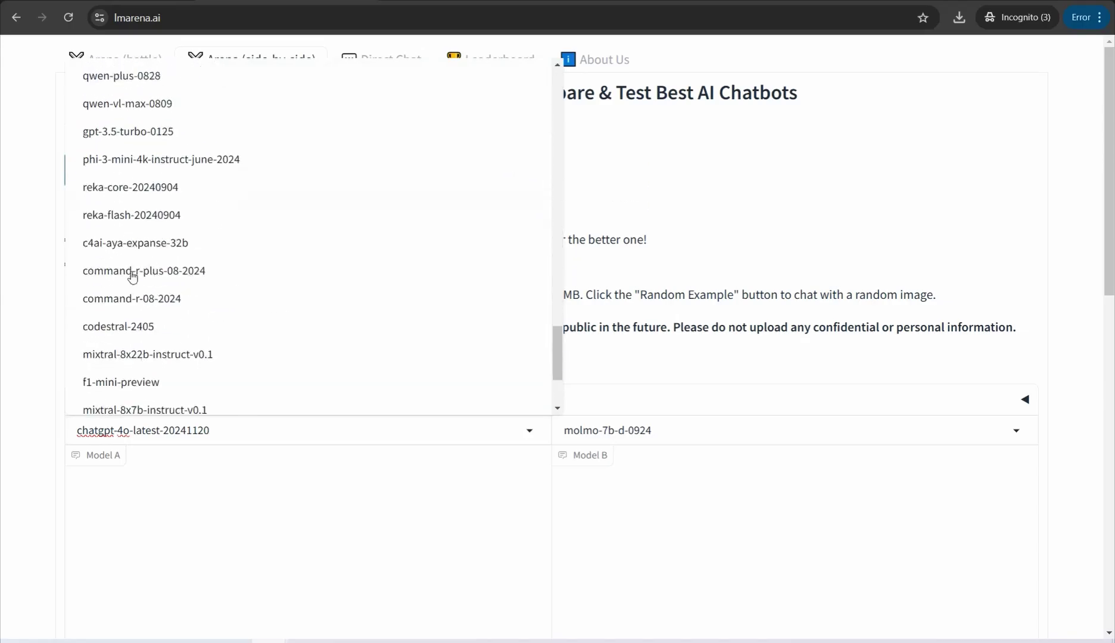
scroll(149, 286, "down", 2)
scroll(152, 289, "down", 2)
scroll(144, 413, "down", 2)
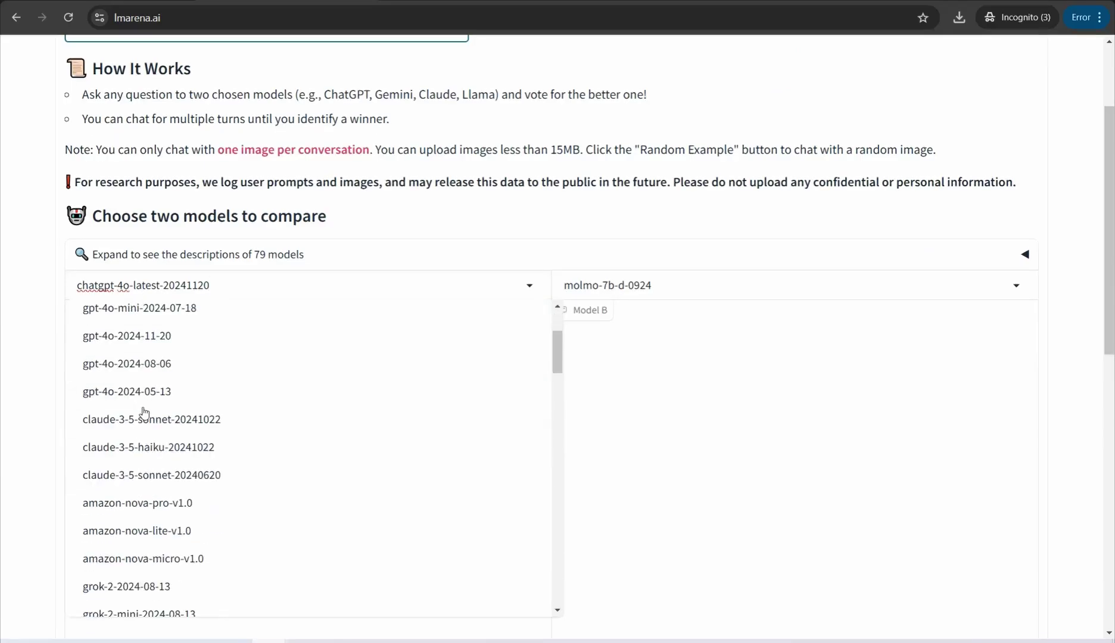
scroll(144, 414, "down", 2)
scroll(144, 413, "down", 3)
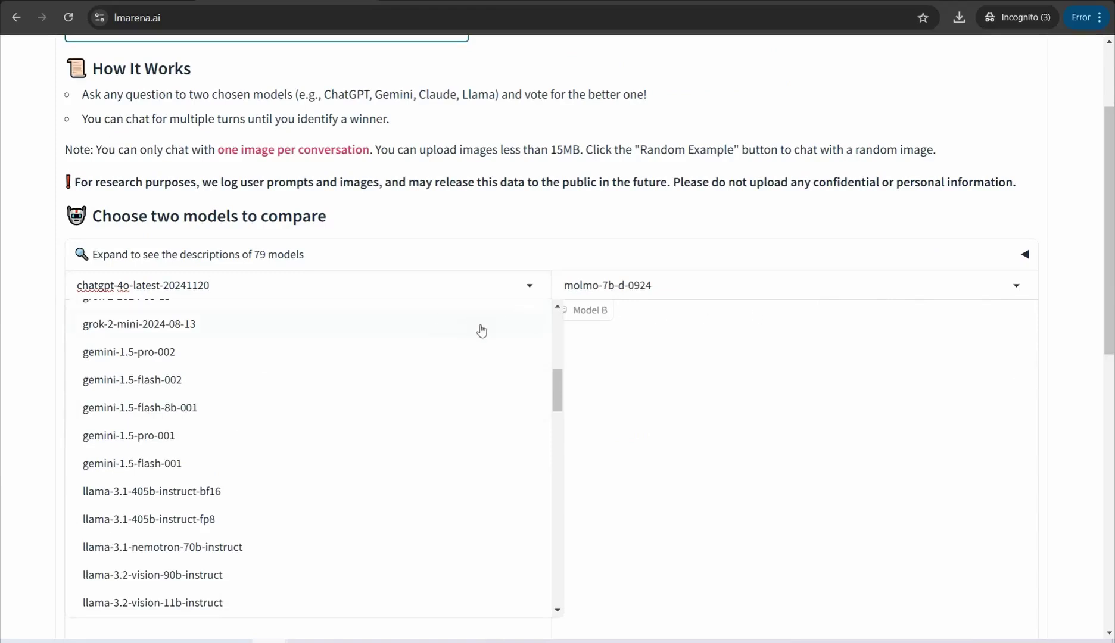
scroll(132, 363, "up", 6)
scroll(135, 366, "up", 1)
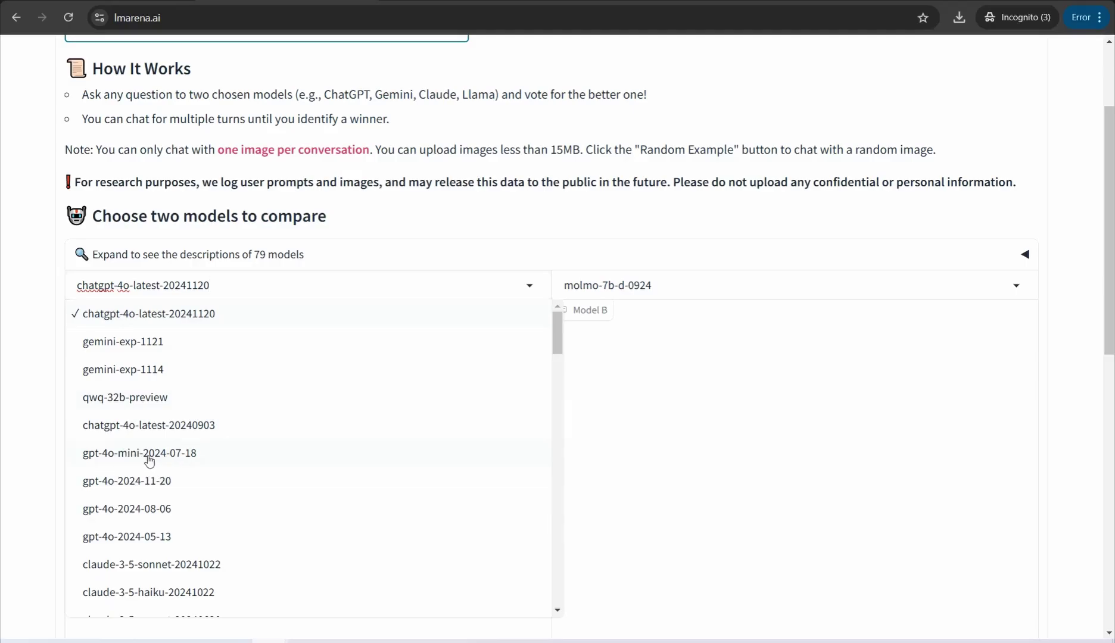
left_click(149, 460)
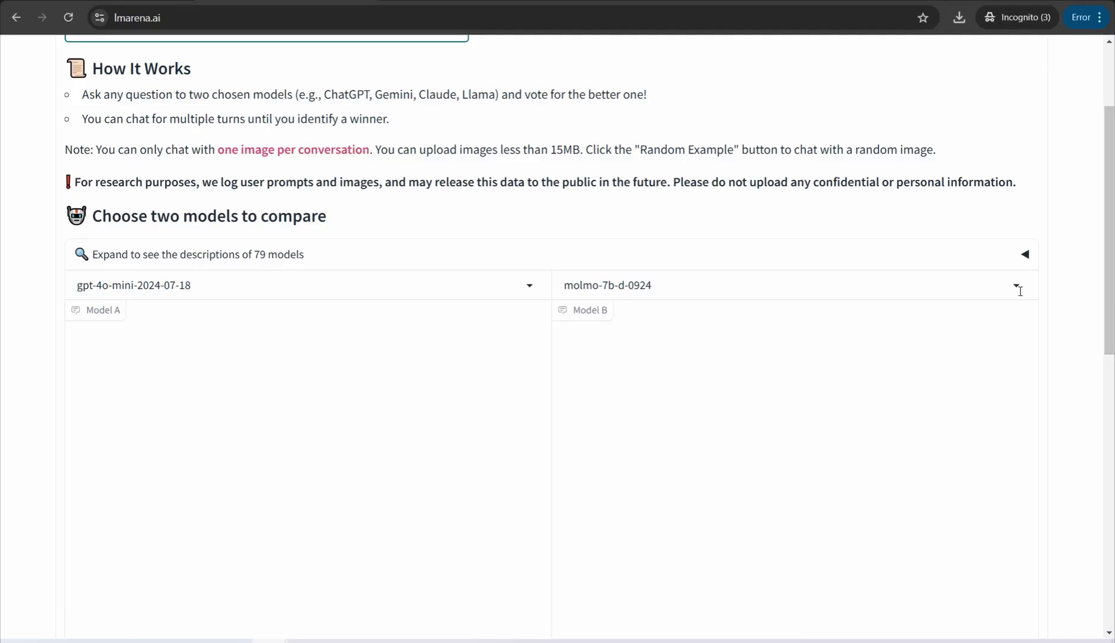
- Choose gemini-1.5-flash-8b-001 as Model B
left_click(1019, 288)
scroll(613, 411, "up", 5)
scroll(612, 405, "up", 5)
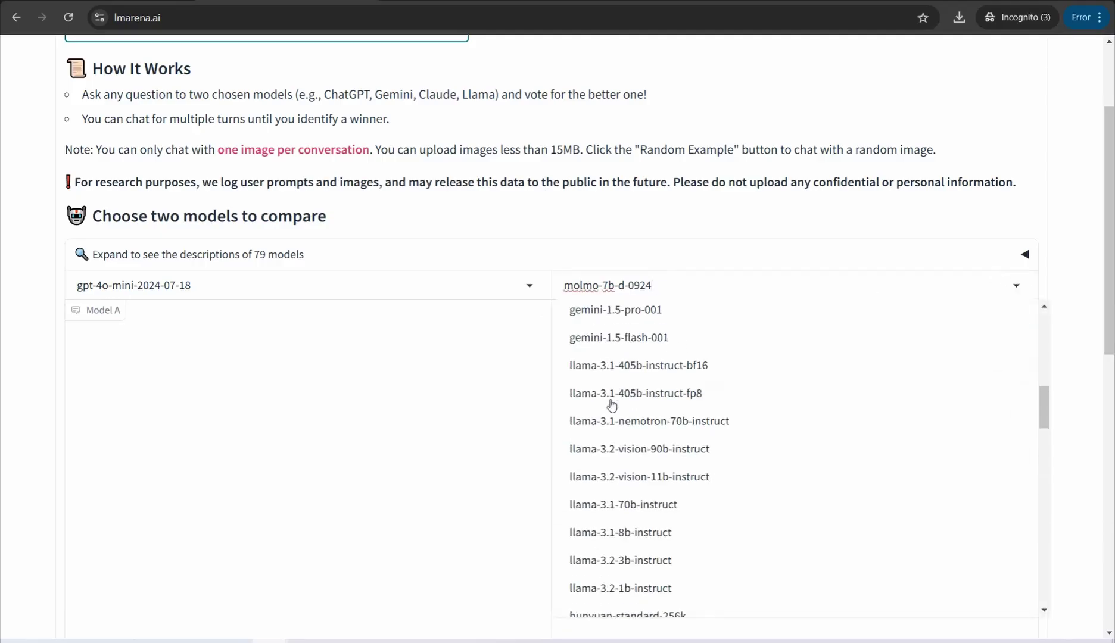
scroll(612, 405, "up", 7)
scroll(612, 405, "down", 4)
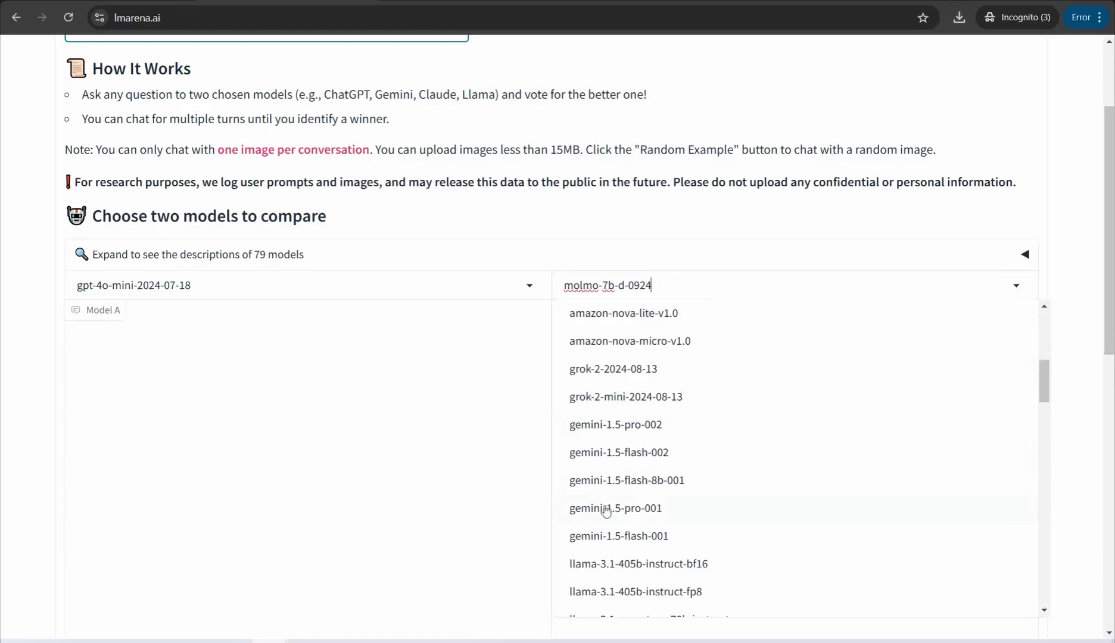
left_click(614, 484)
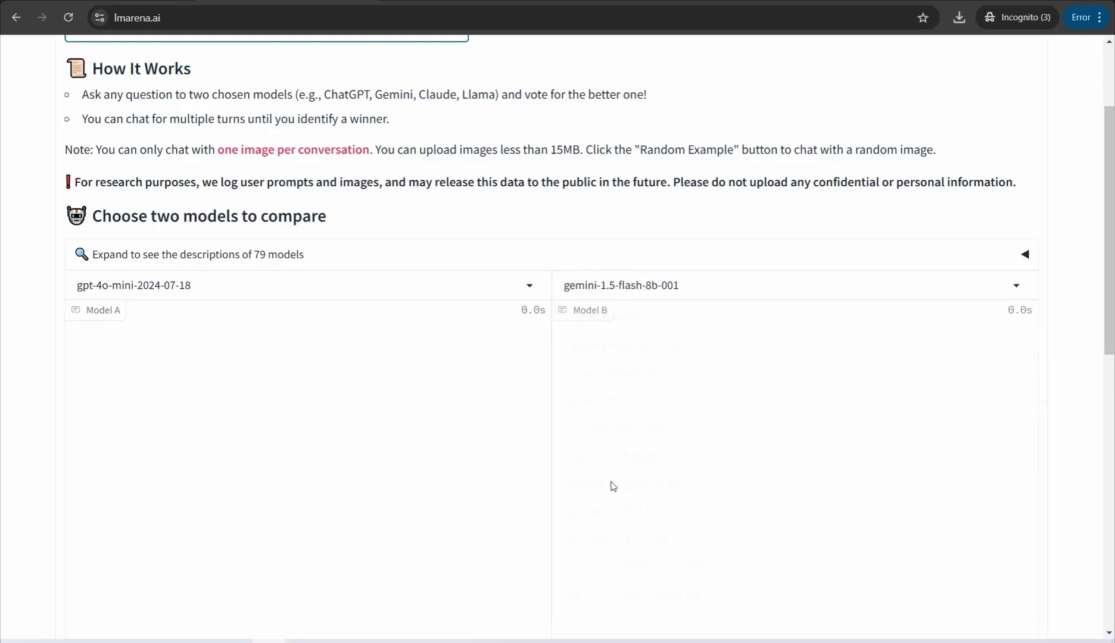
scroll(192, 379, "down", 3)
- Ask both models for an article about the myths of making six-pack abdomen for men
scroll(186, 383, "down", 3)
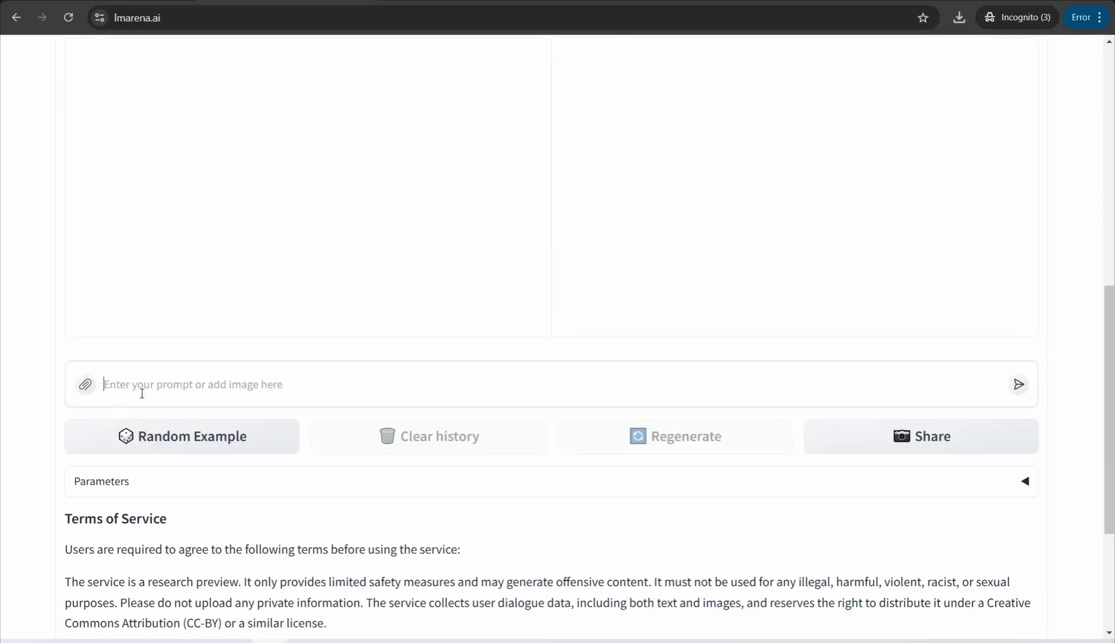
type("AN ARTICLE ABOUT THE M")
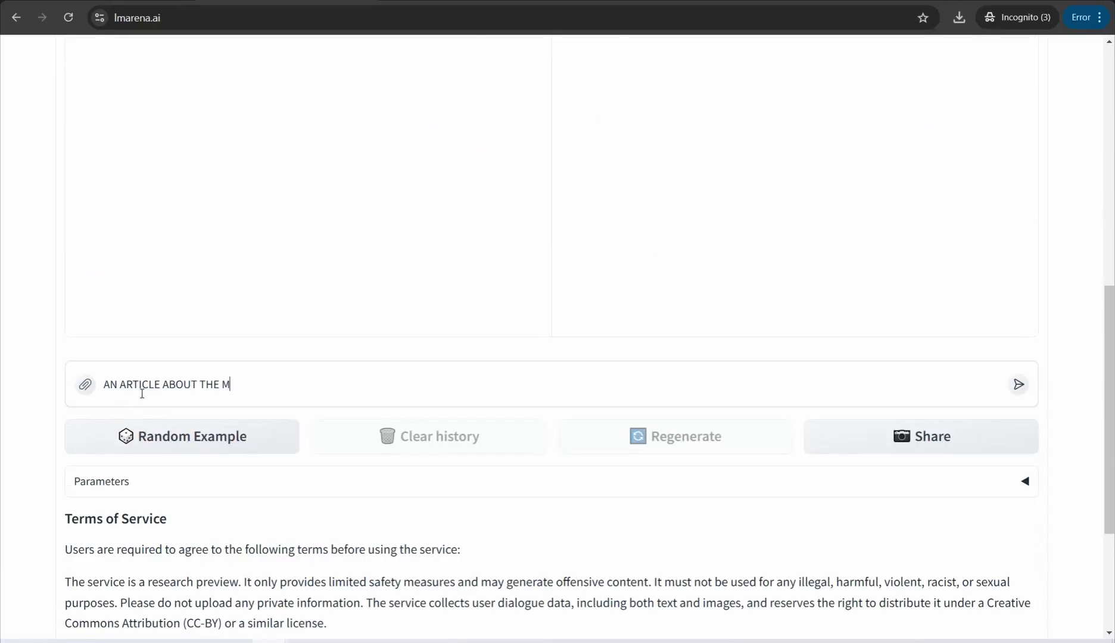
type("YTHS OF ")
type("MAKING S")
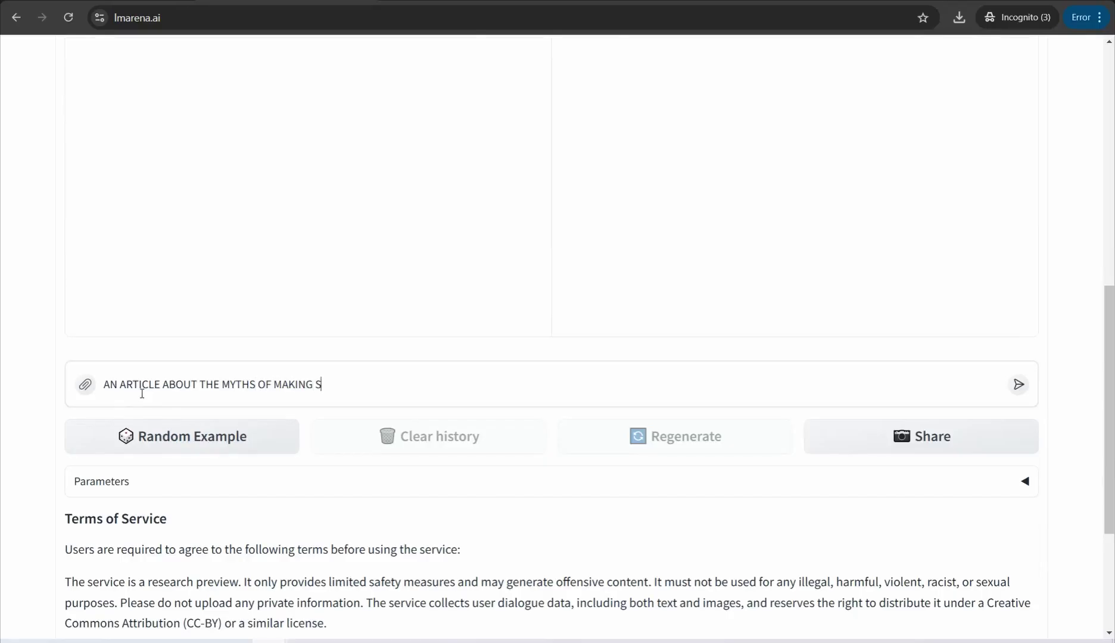
type("IX PACK ABDOM")
type("EN FOR MEN")
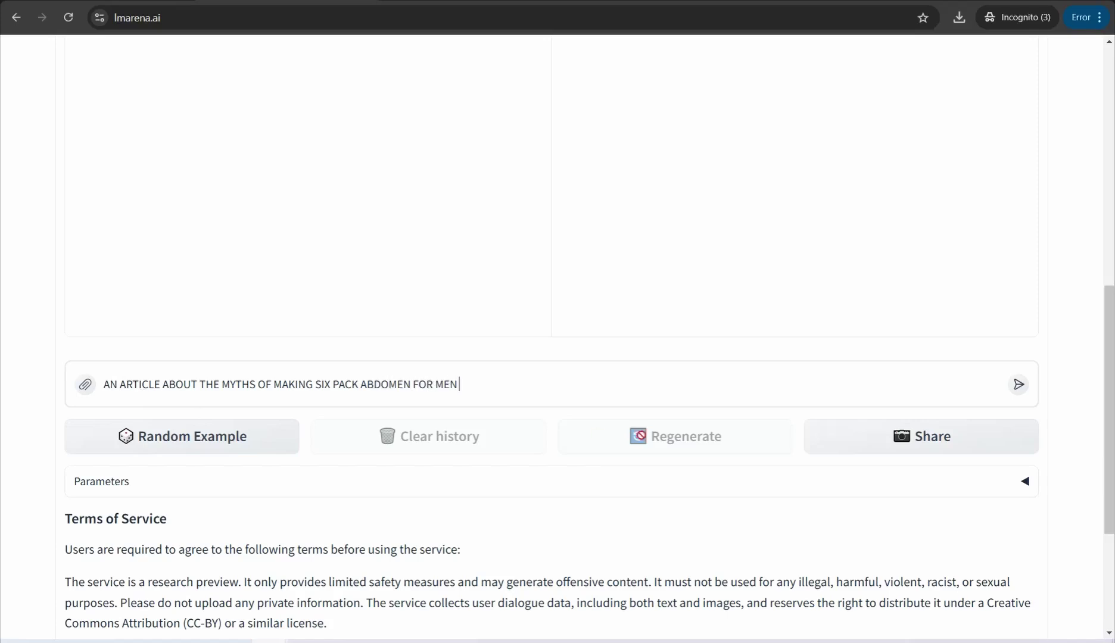
left_click(1019, 385)
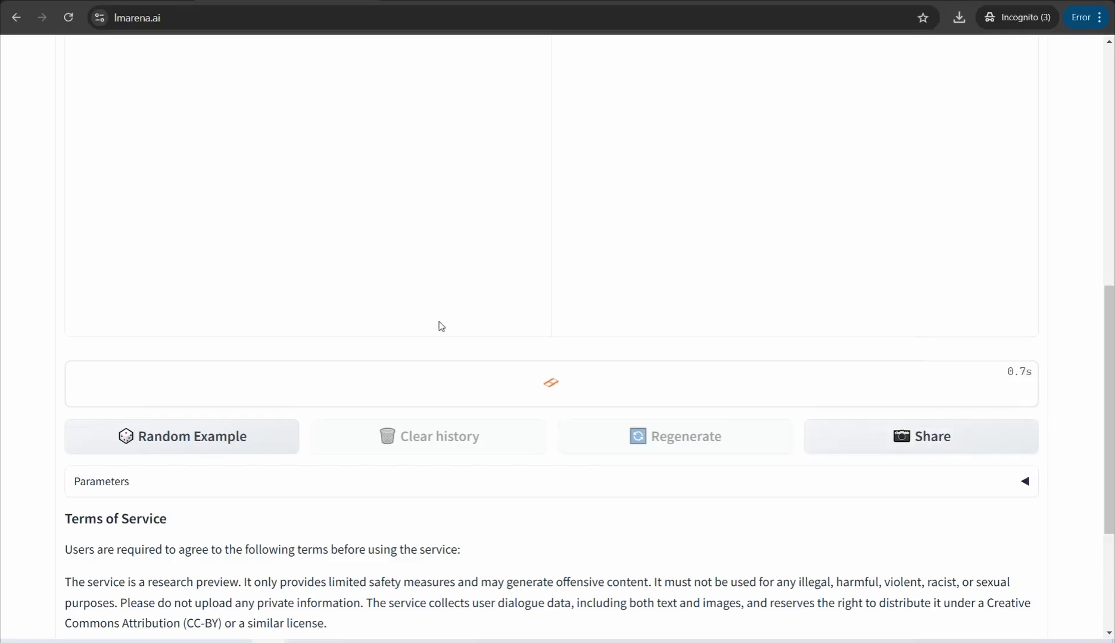
scroll(439, 323, "down", 2)
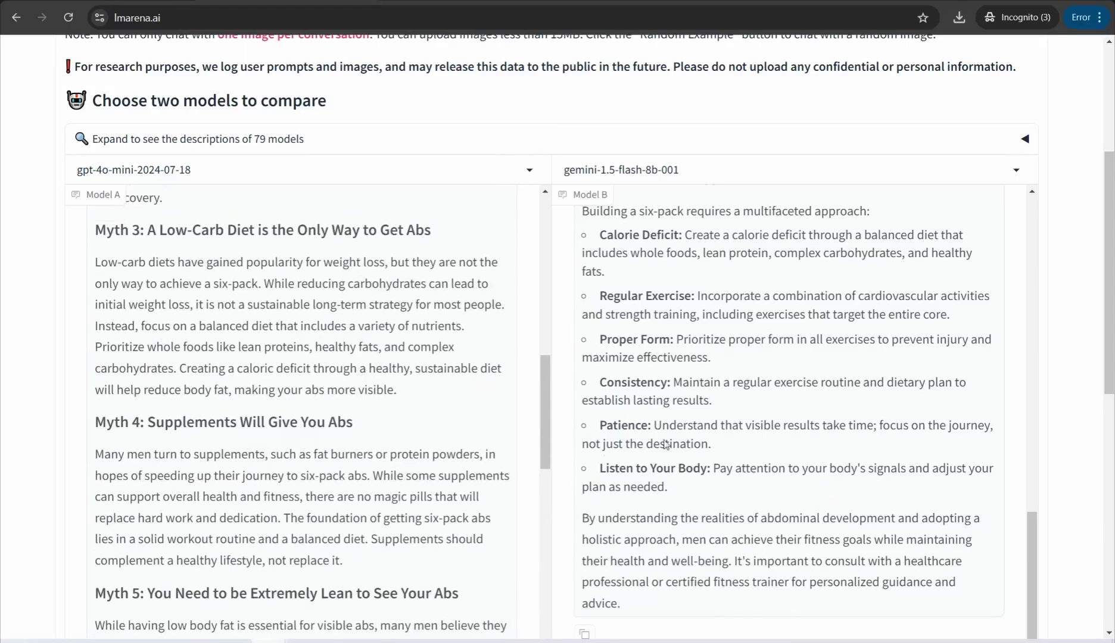
- Scroll through the gpt-4o-mini and gemini-1.5-flash-8b six-pack myths articles to compare them
scroll(666, 444, "up", 5)
scroll(649, 405, "up", 5)
scroll(638, 388, "up", 5)
scroll(596, 385, "up", 5)
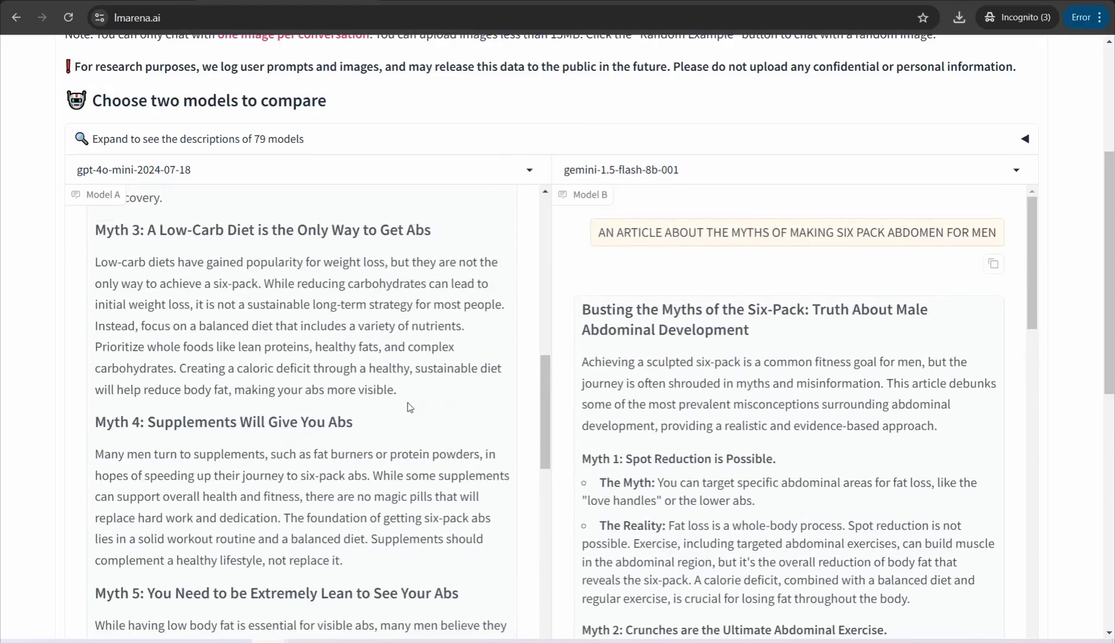
scroll(410, 408, "down", 2)
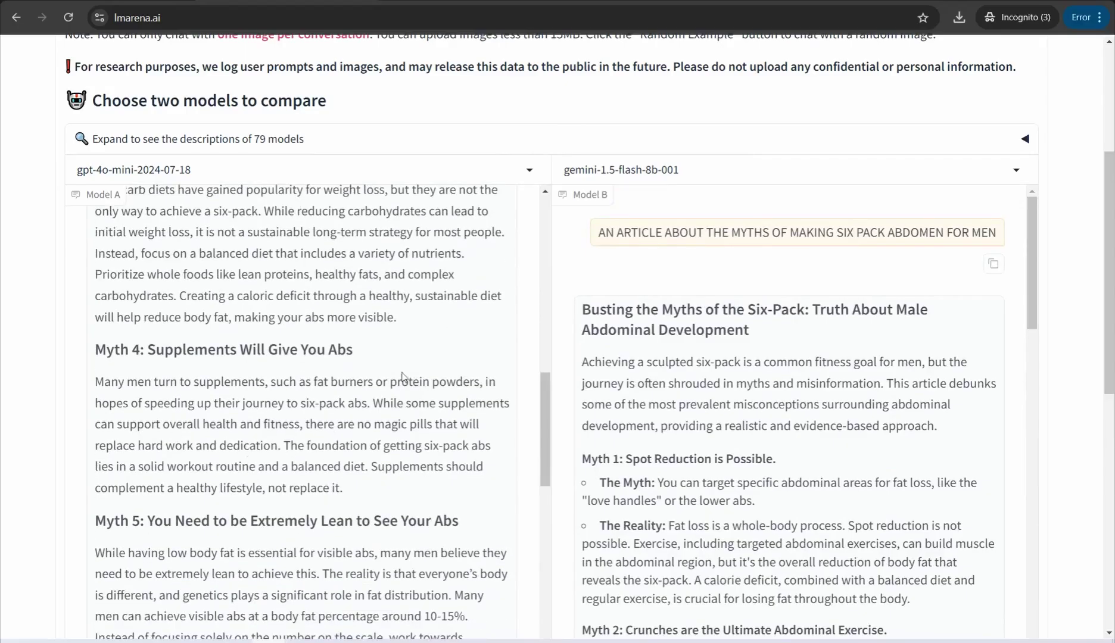
scroll(357, 476, "down", 3)
scroll(560, 429, "down", 3)
scroll(560, 429, "down", 3)
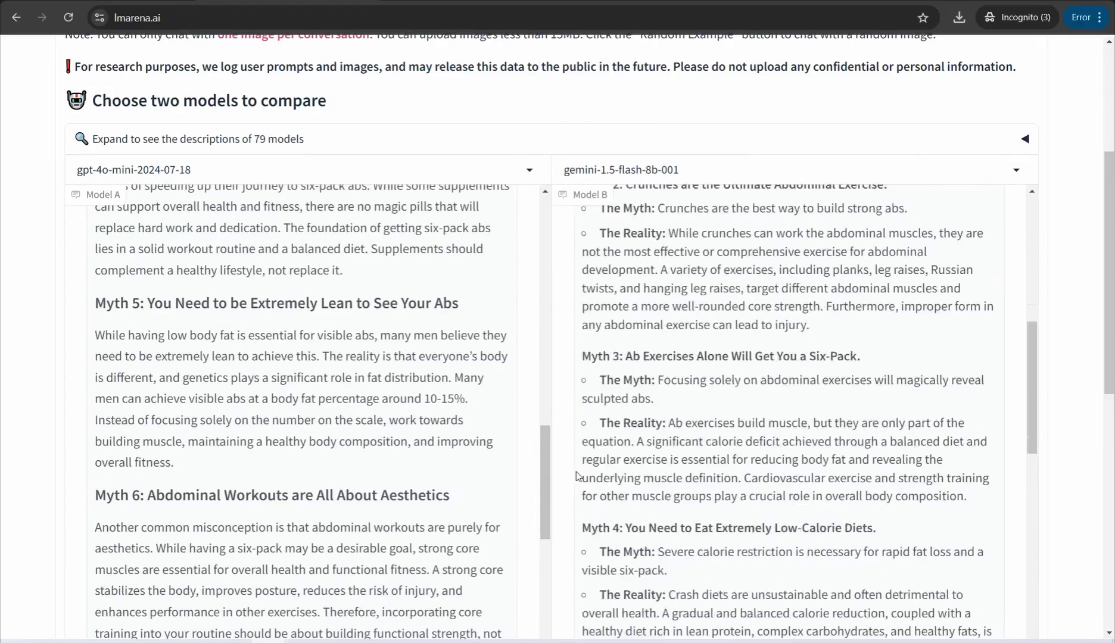
scroll(560, 429, "down", 3)
scroll(226, 421, "up", 2)
scroll(119, 424, "up", 1)
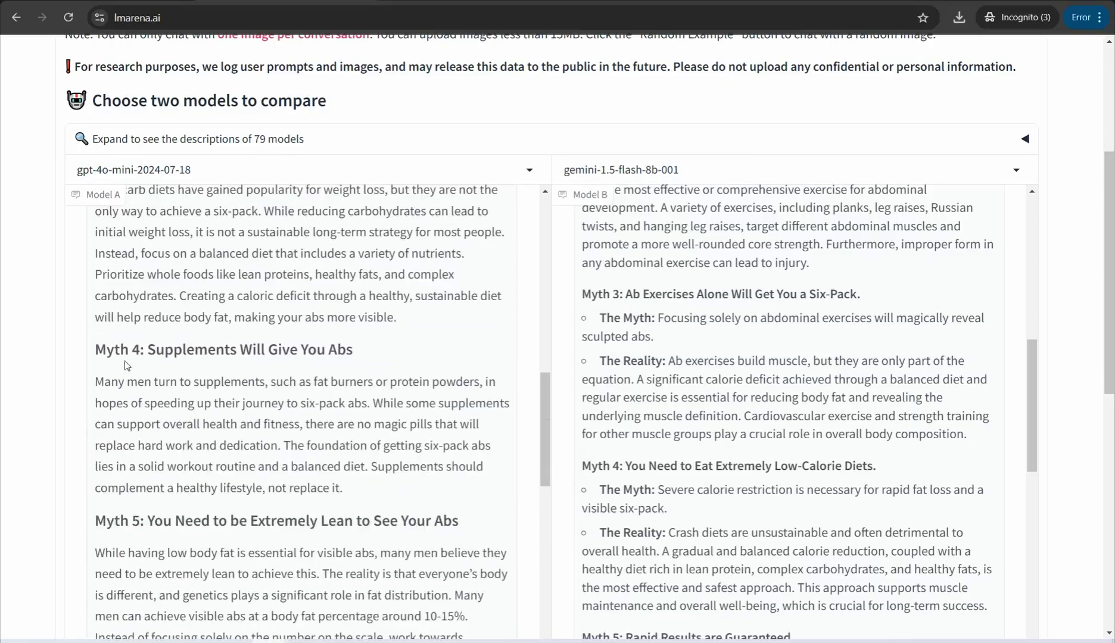
scroll(202, 477, "down", 3)
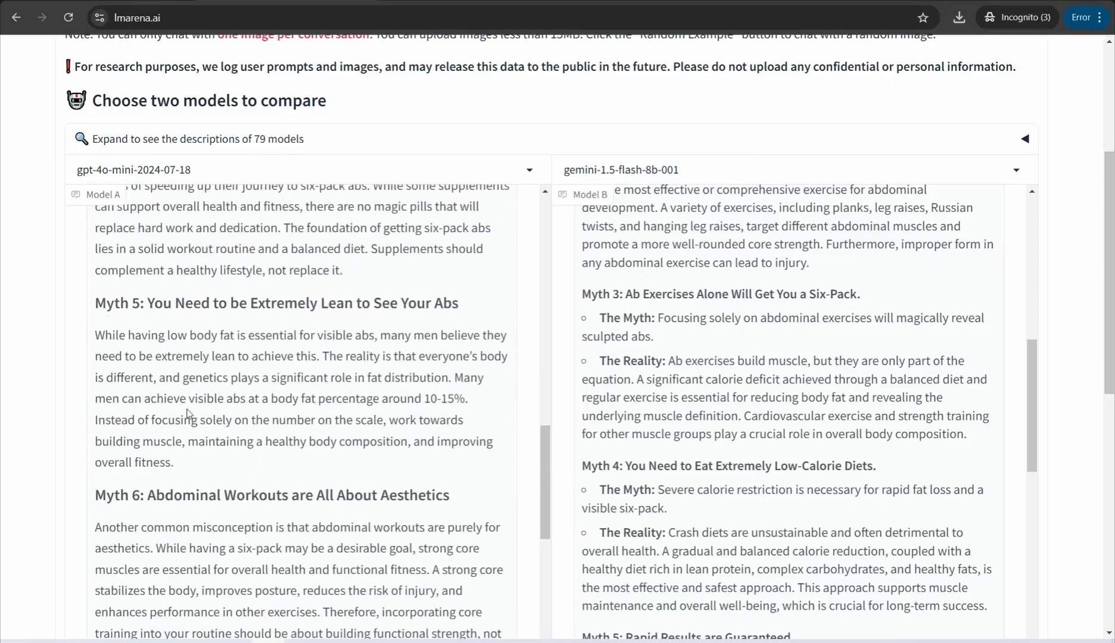
scroll(214, 407, "down", 3)
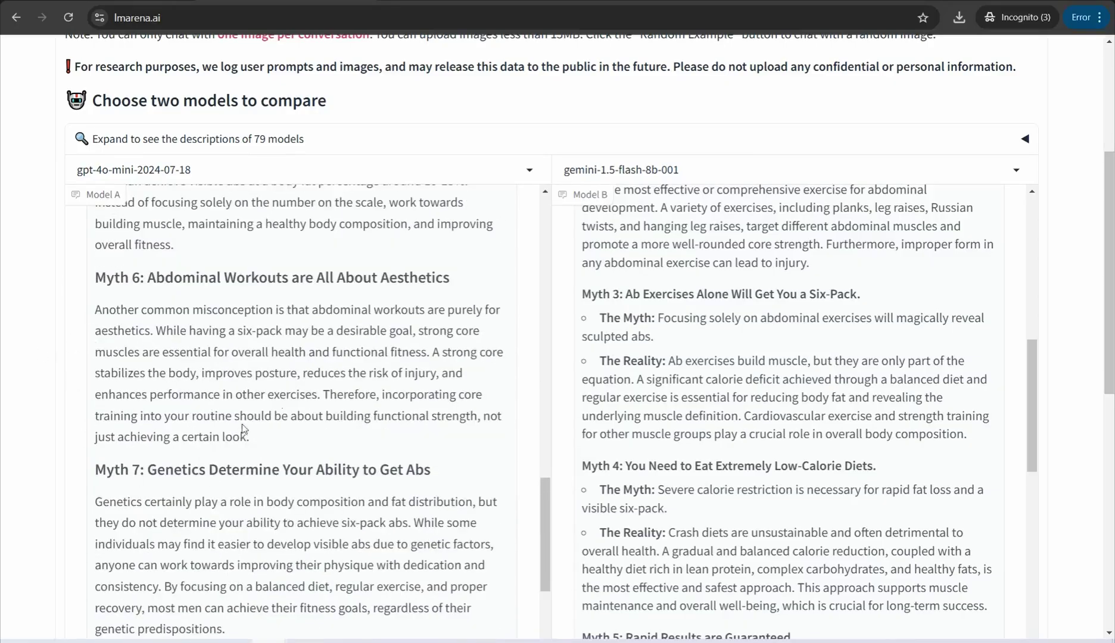
scroll(241, 429, "down", 5)
scroll(239, 459, "down", 2)
scroll(228, 459, "up", 3)
scroll(226, 459, "up", 2)
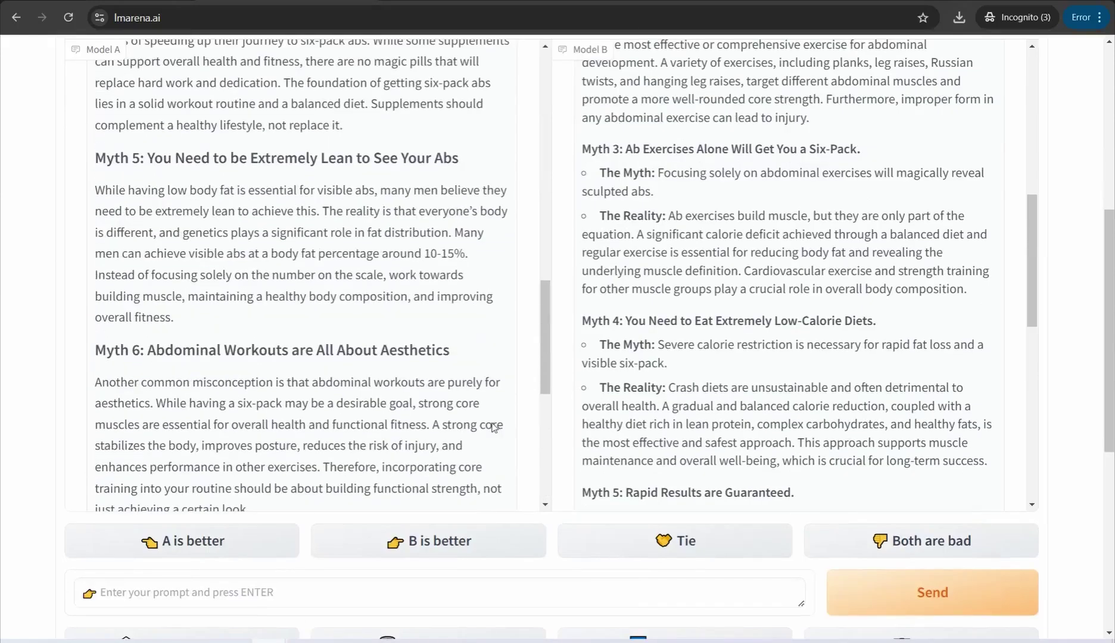
scroll(773, 334, "up", 3)
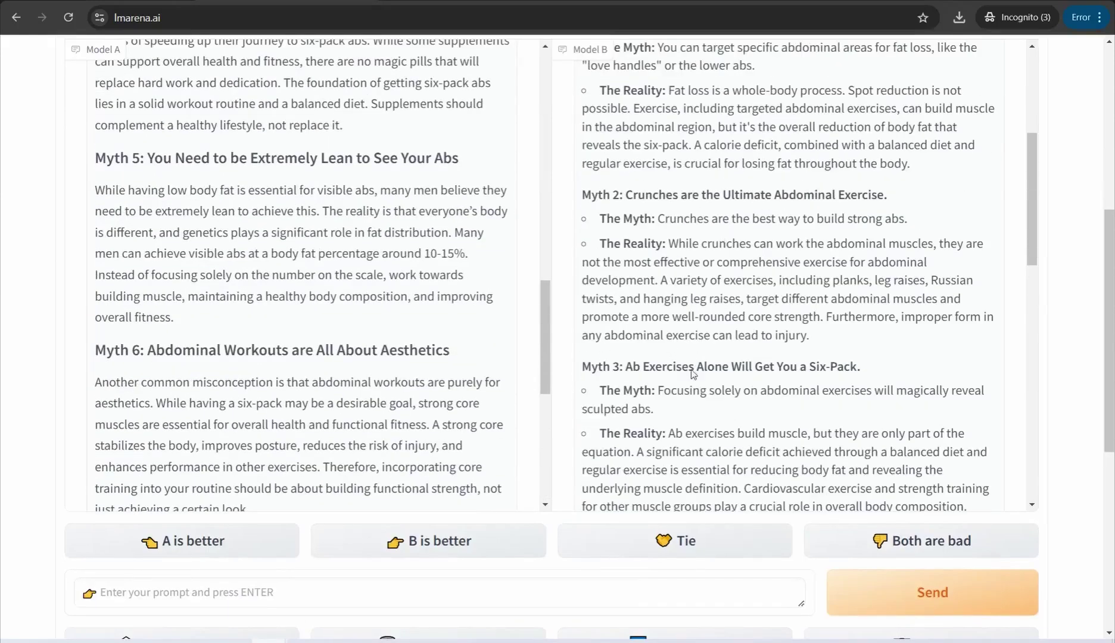
scroll(633, 352, "up", 3)
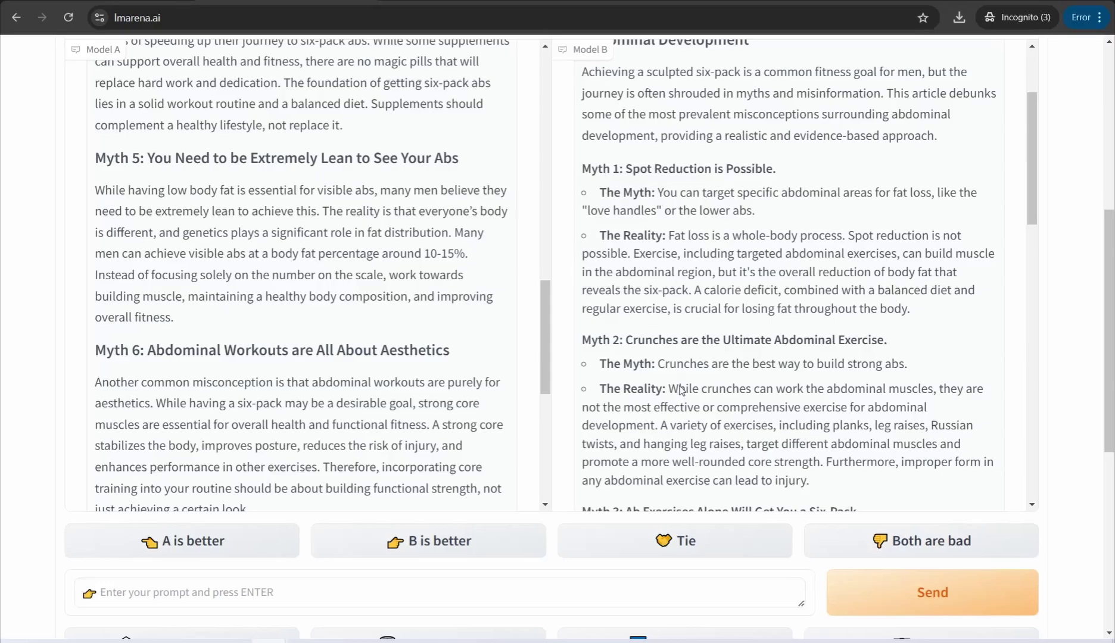
scroll(681, 390, "down", 3)
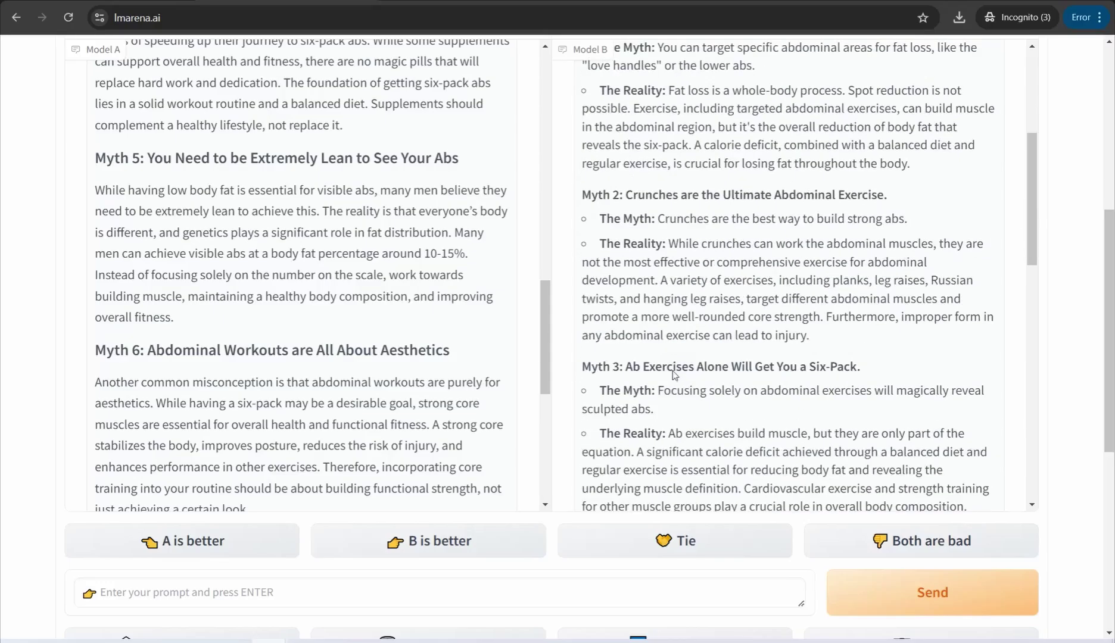
- Vote 'B is better' for the six-pack article, then switch to Direct Chat
left_click(427, 542)
scroll(429, 539, "down", 3)
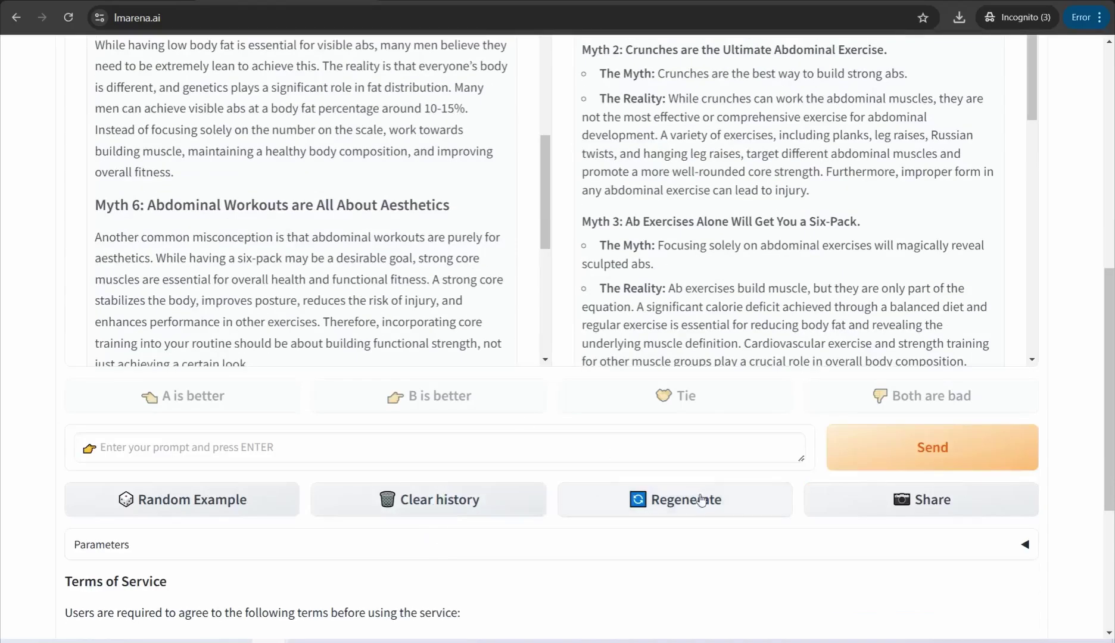
scroll(625, 300, "up", 6)
scroll(467, 274, "up", 6)
scroll(694, 316, "up", 5)
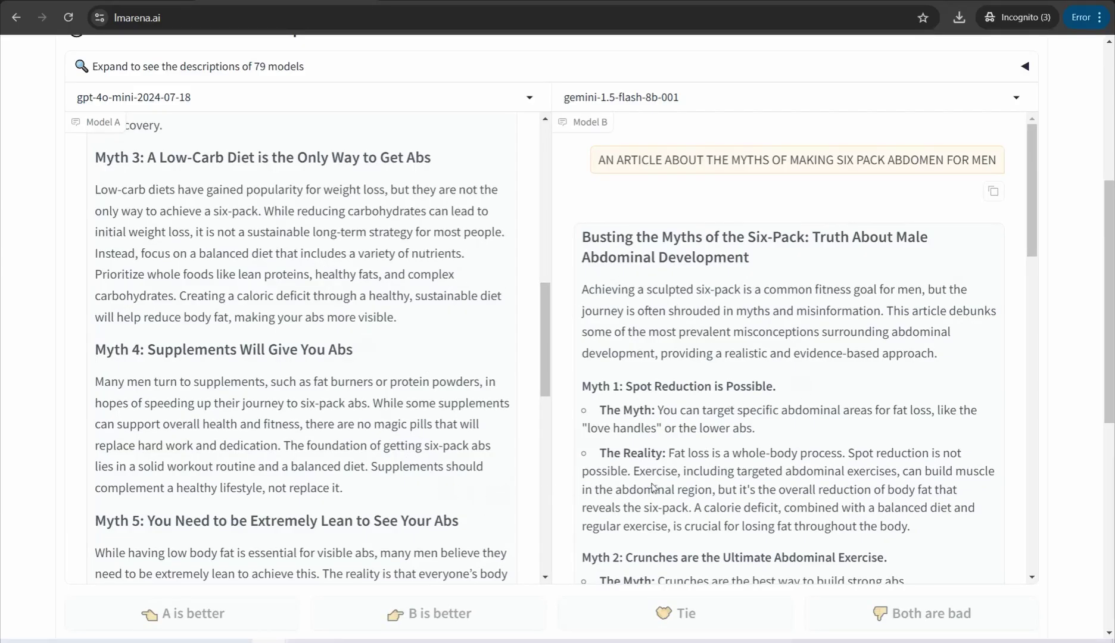
scroll(631, 297, "down", 3)
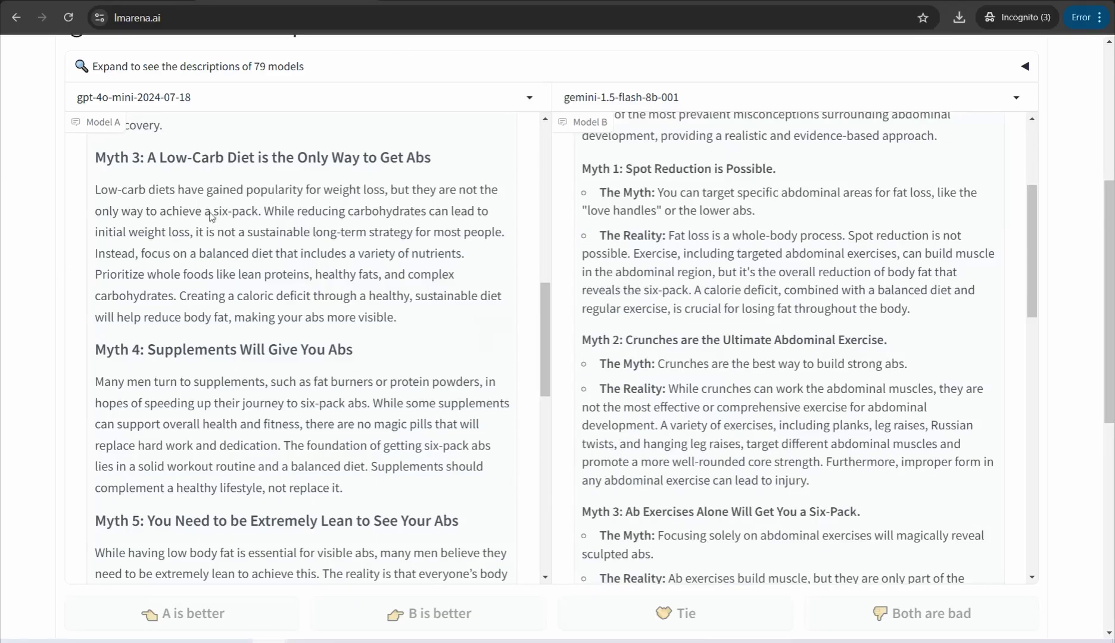
scroll(385, 359, "down", 3)
scroll(266, 281, "up", 5)
scroll(280, 277, "up", 5)
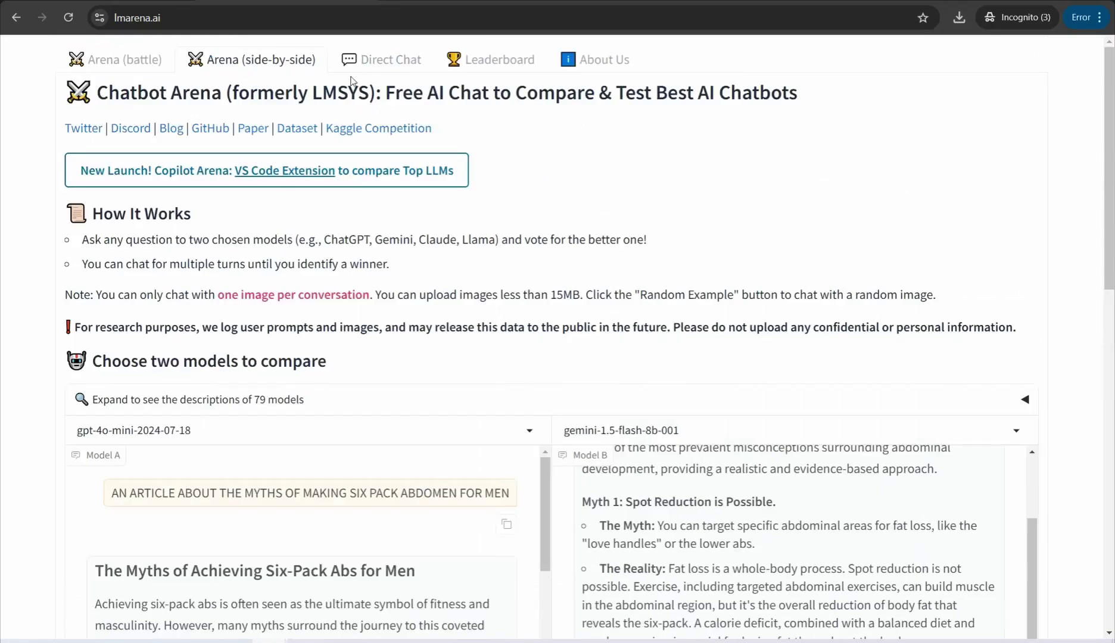
left_click(382, 62)
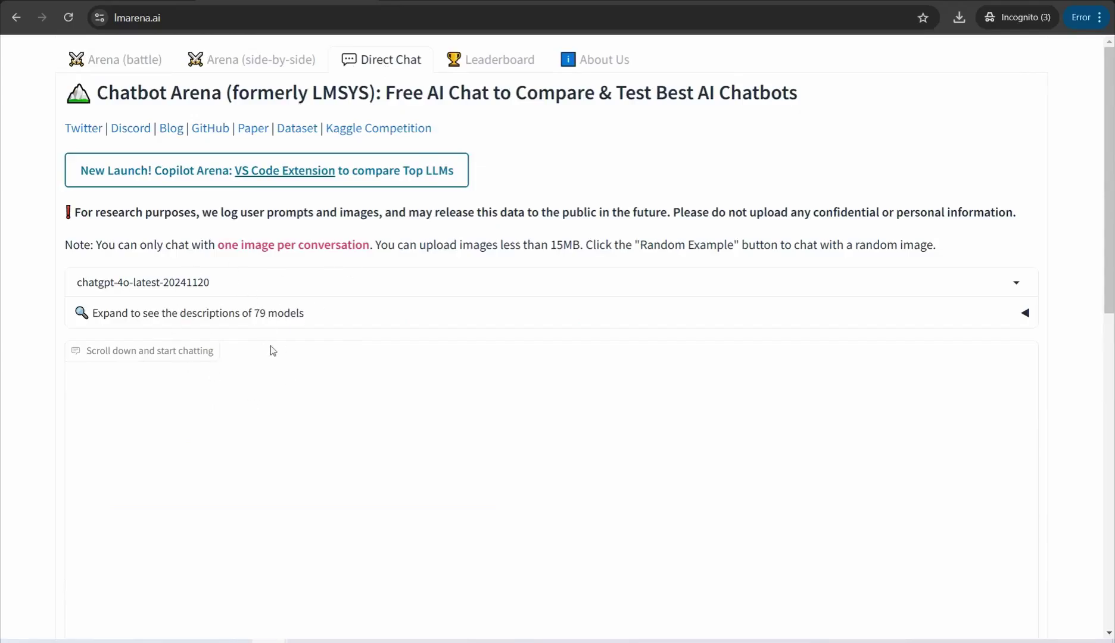
scroll(271, 352, "down", 5)
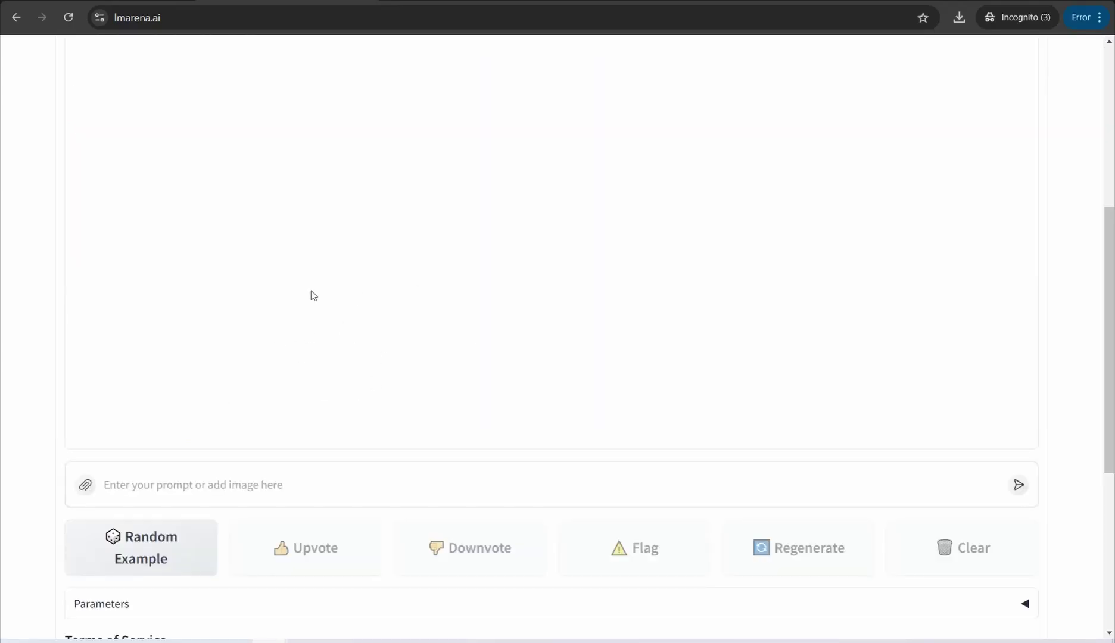
scroll(280, 319, "up", 5)
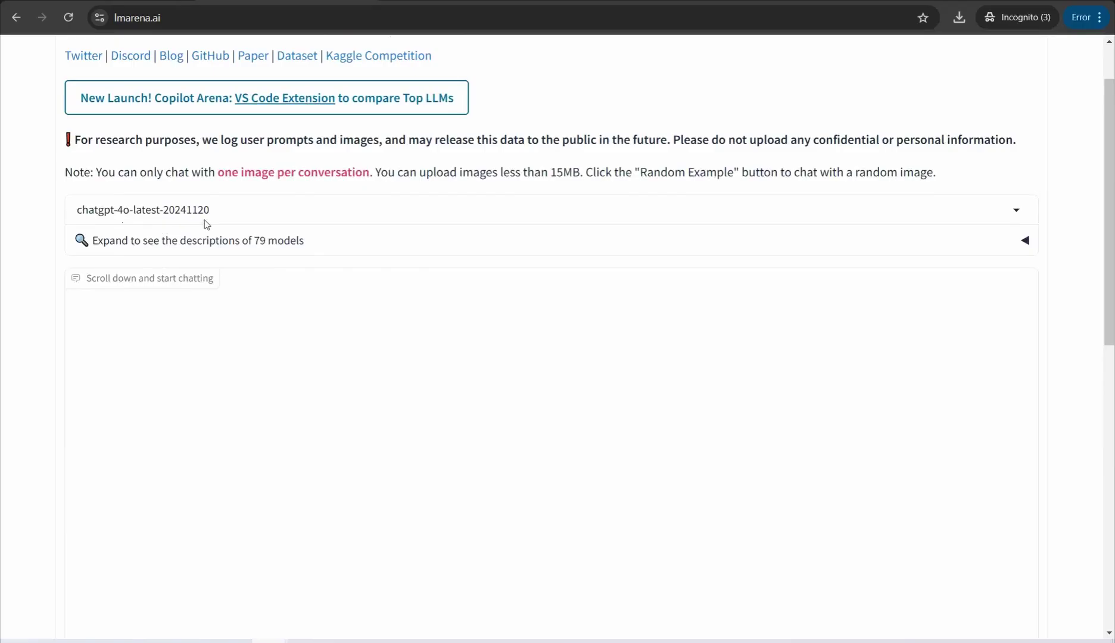
scroll(196, 367, "down", 1)
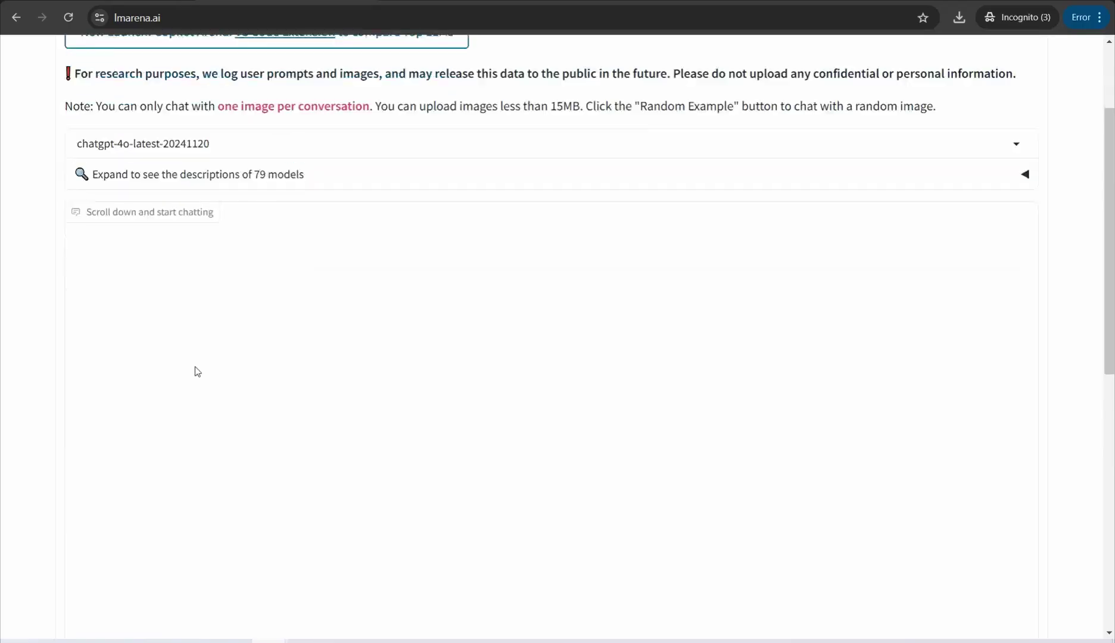
scroll(196, 367, "down", 1)
scroll(195, 367, "down", 1)
scroll(195, 367, "down", 5)
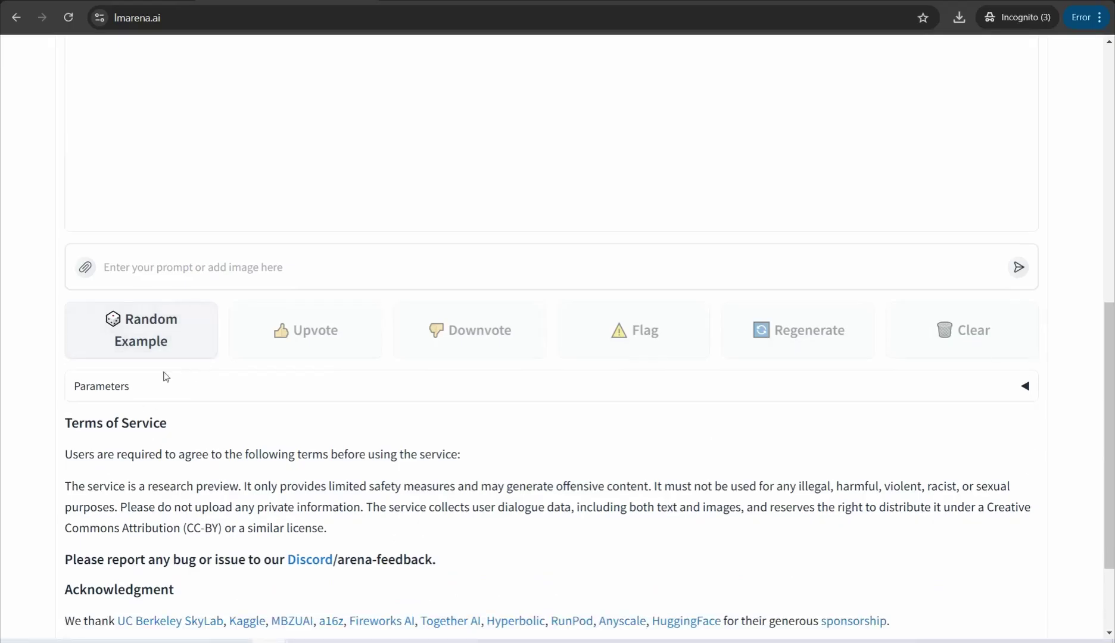
left_click(152, 274)
- Ask chatgpt-4o-latest-20241120 'HOW TO TRAIN PUPPY FOR POTTY'
type("HOW T")
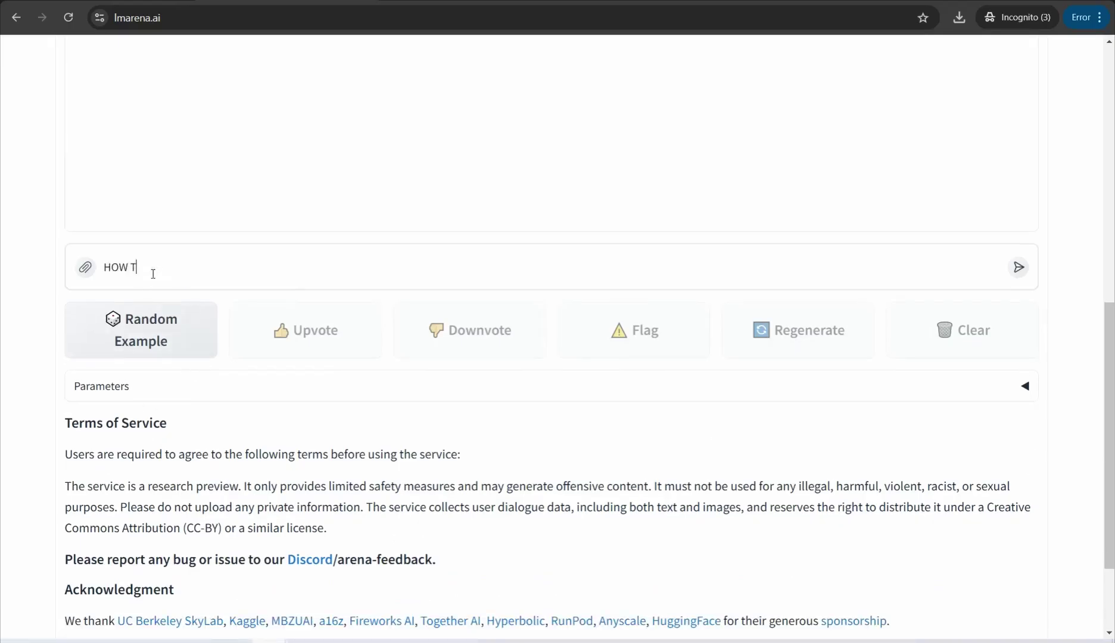
type("O TRAIN PUPPY F")
type("OR P")
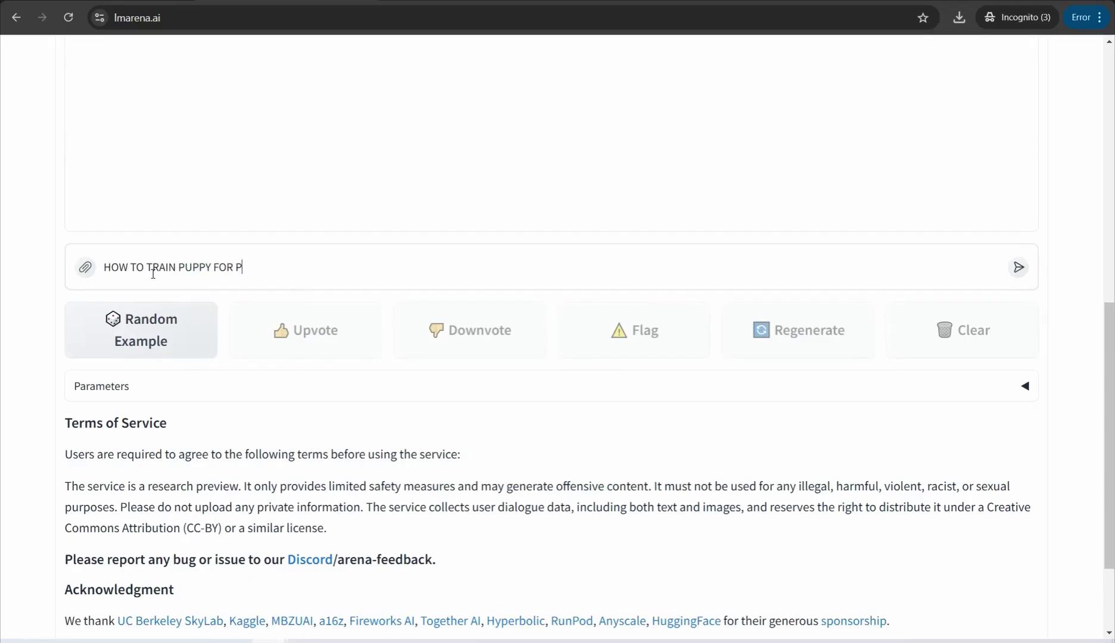
type("OTTY")
left_click(1017, 271)
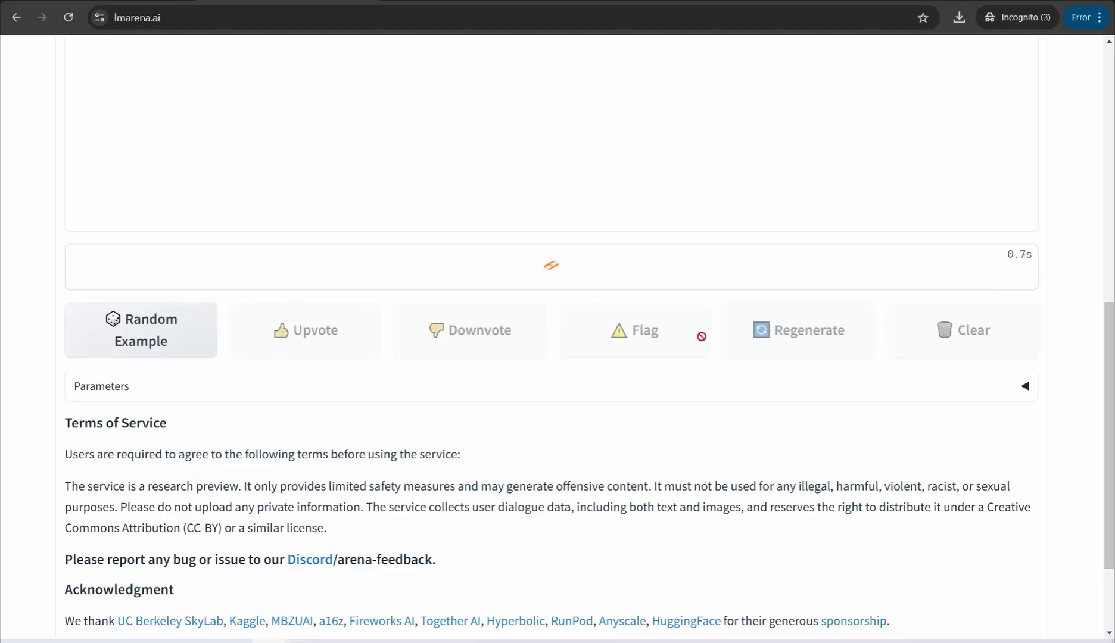
scroll(302, 401, "up", 10)
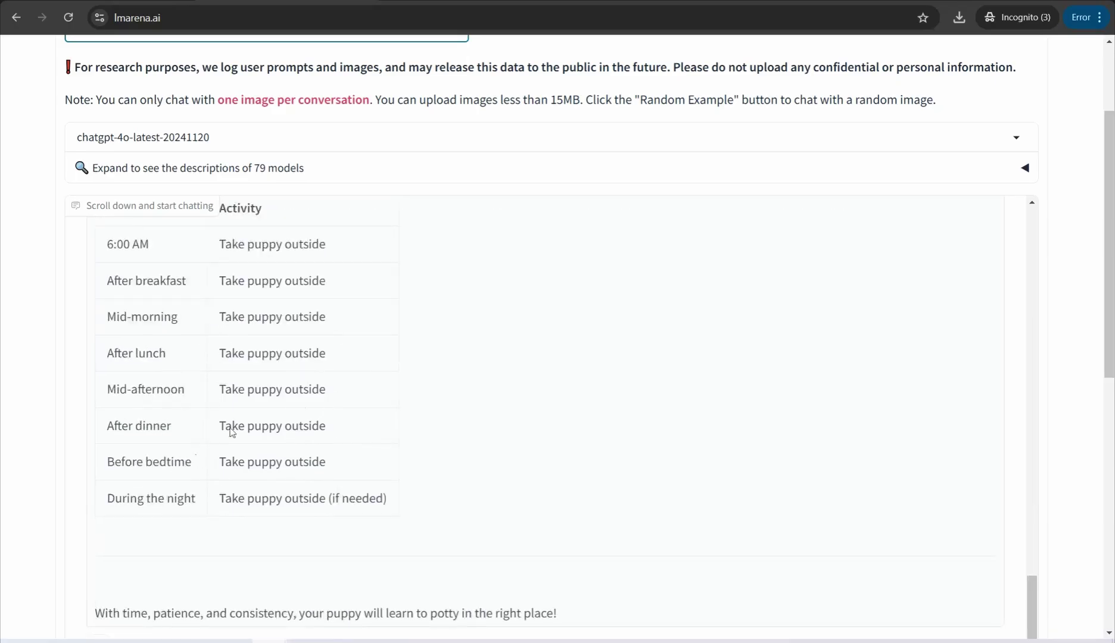
scroll(232, 433, "up", 2)
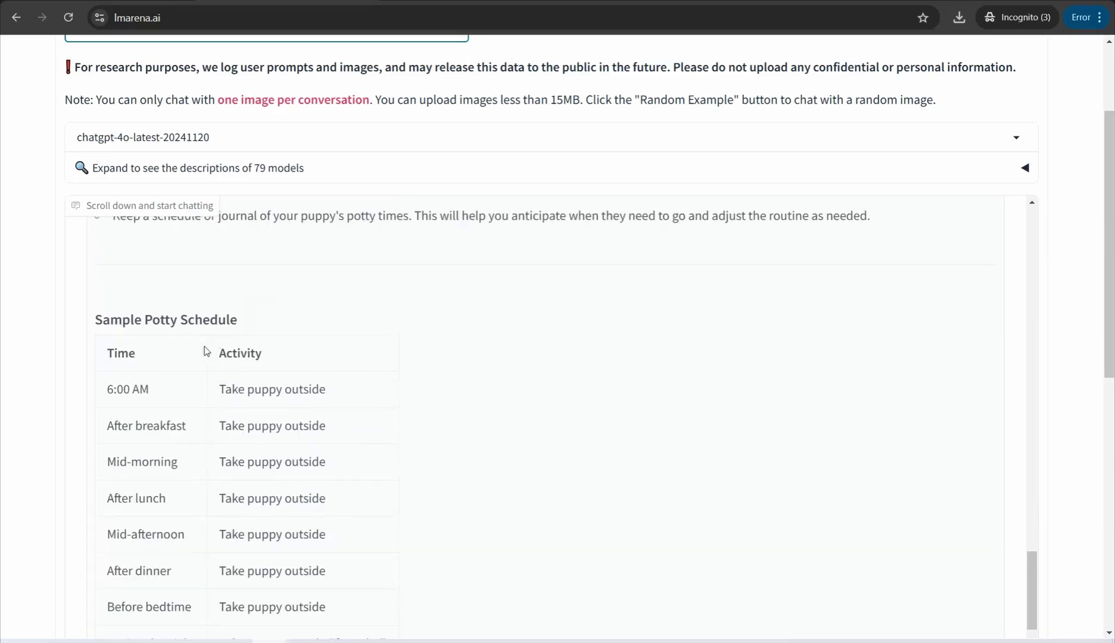
scroll(191, 399, "down", 2)
- Scroll through the step-by-step potty-training guide and its sample schedule
scroll(189, 405, "up", 2)
scroll(190, 407, "up", 10)
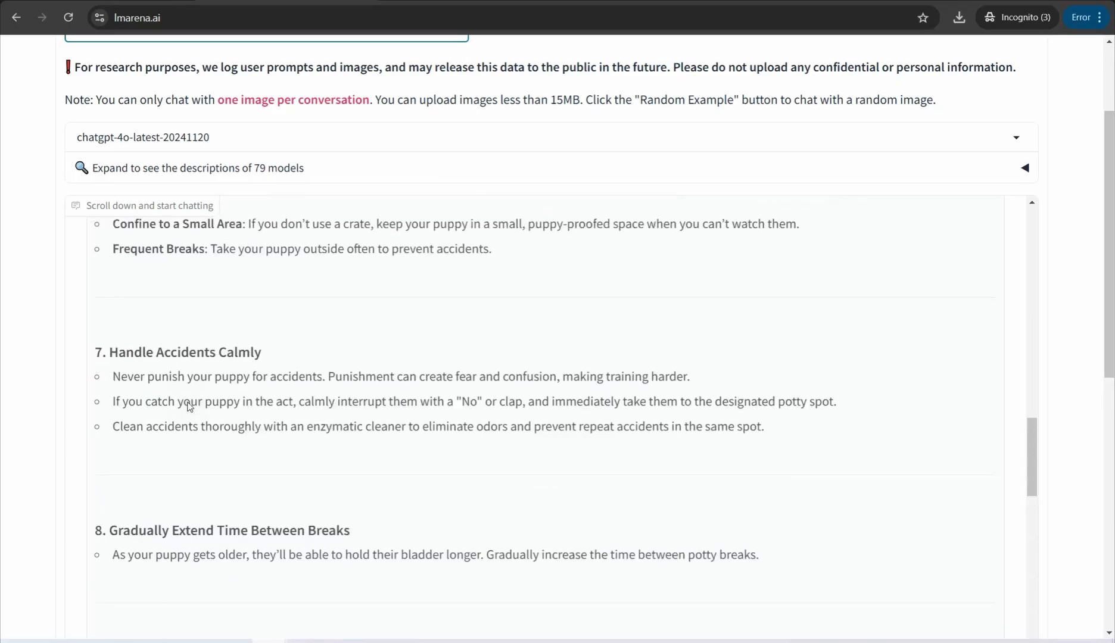
scroll(190, 407, "up", 4)
scroll(190, 407, "up", 3)
scroll(189, 407, "up", 1)
scroll(190, 407, "up", 2)
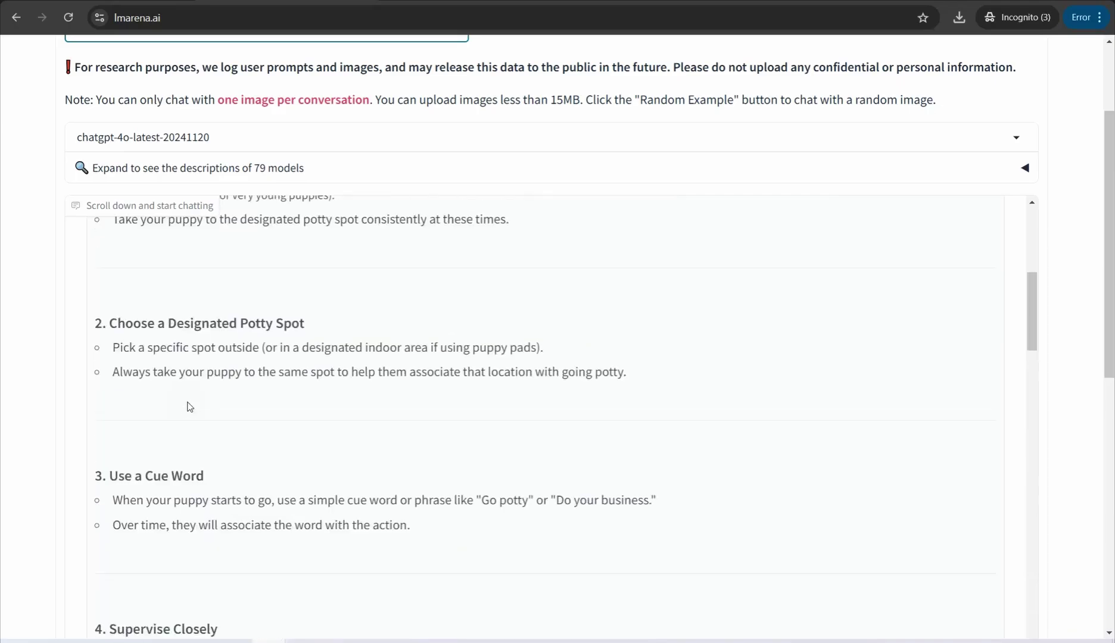
scroll(232, 431, "up", 2)
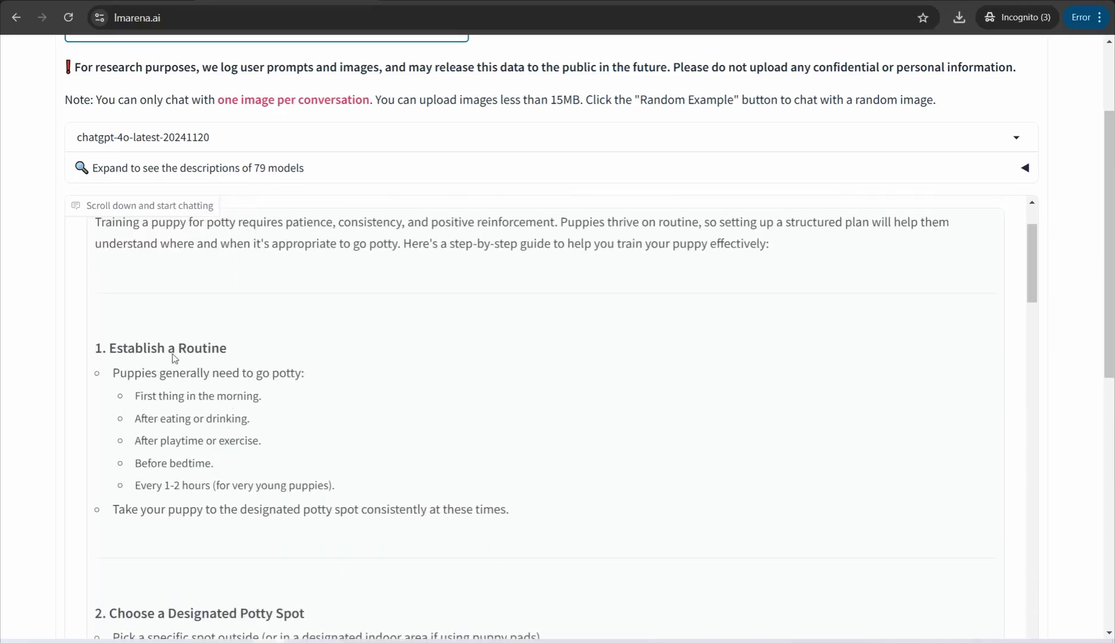
scroll(173, 357, "up", 4)
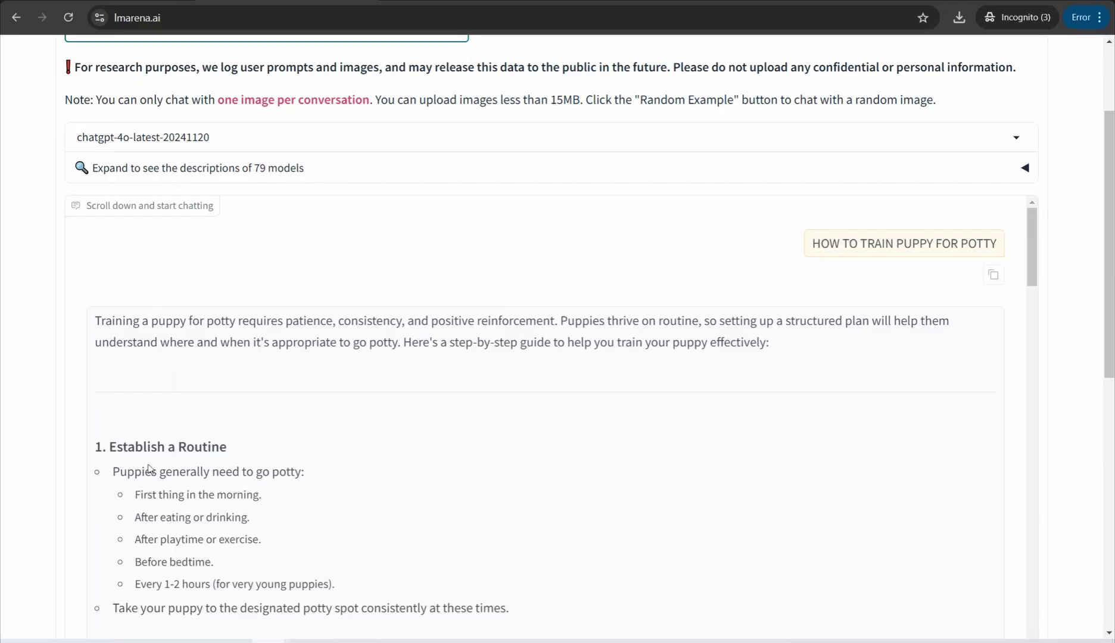
scroll(346, 426, "down", 2)
scroll(351, 424, "up", 2)
left_click(1018, 141)
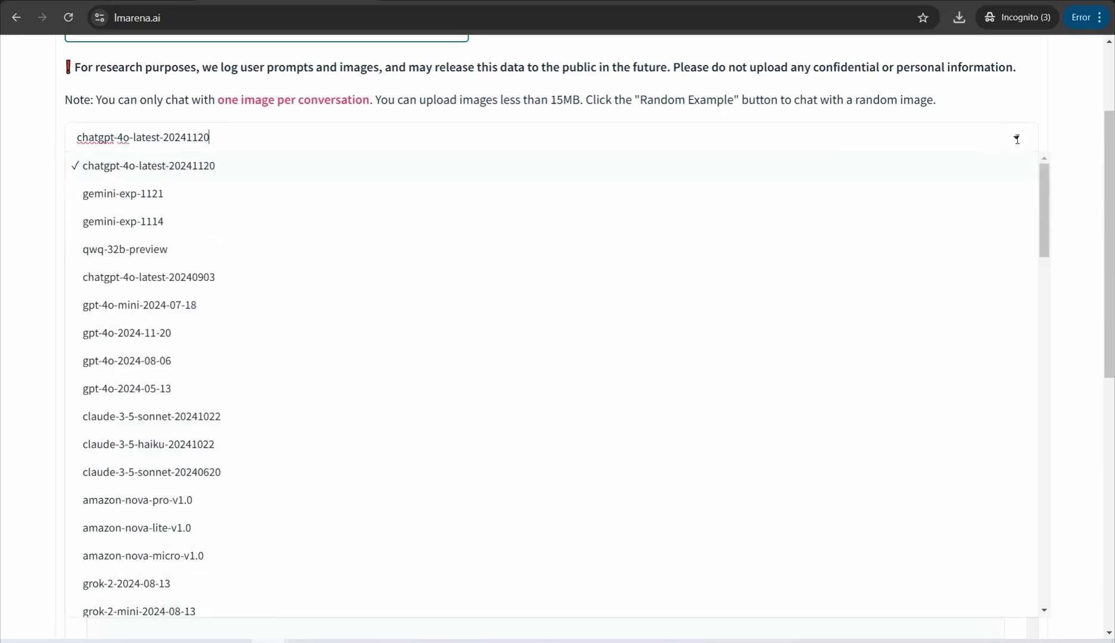
scroll(246, 434, "down", 2)
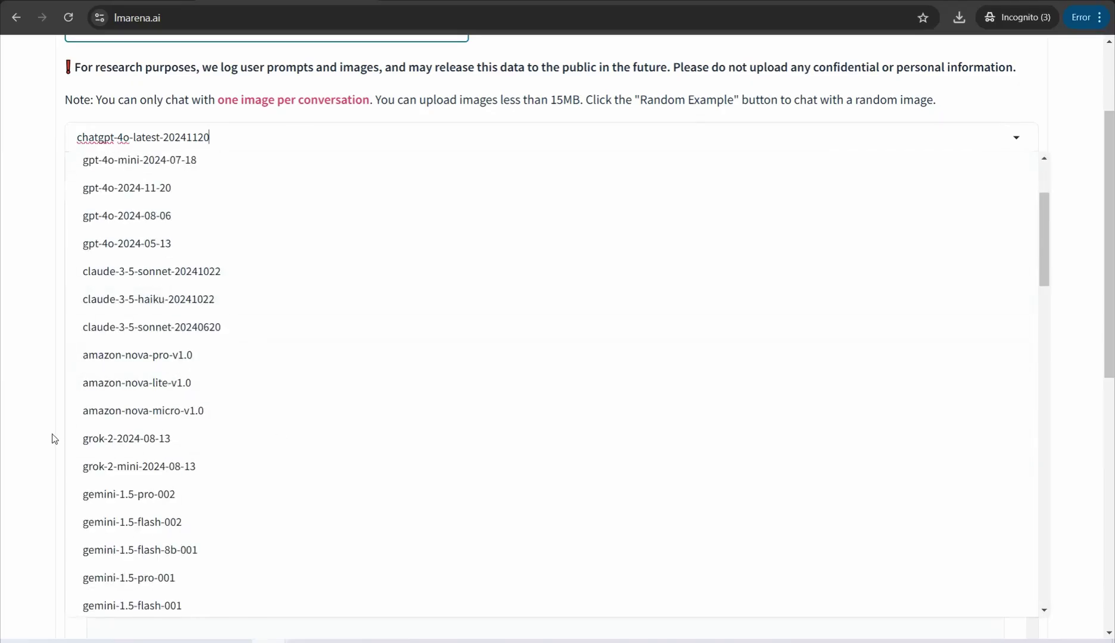
key("Escape")
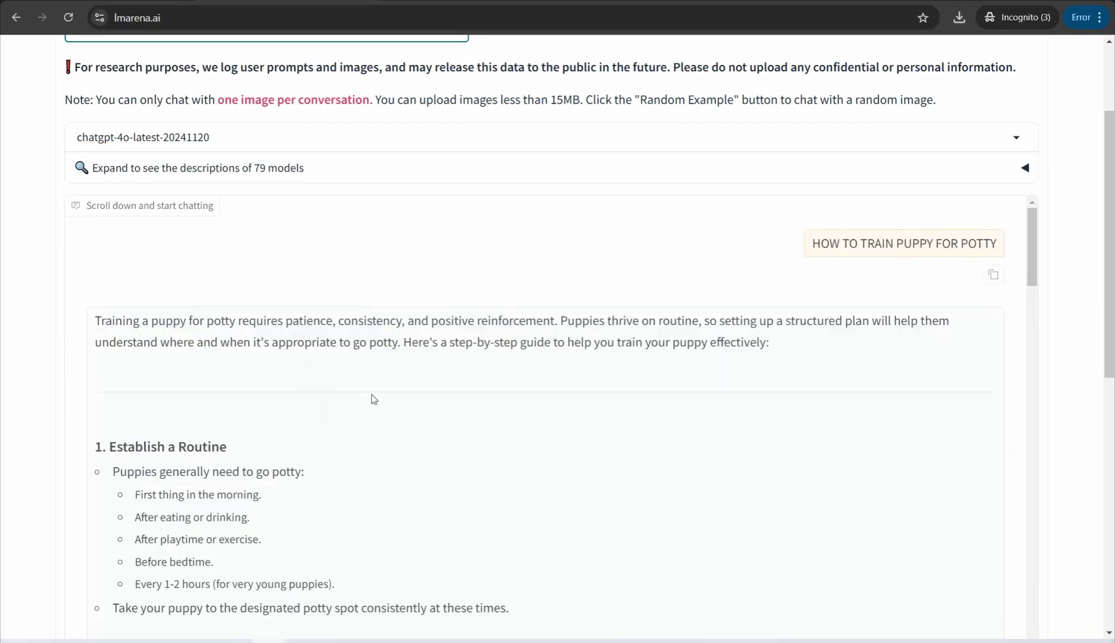
scroll(234, 289, "up", 3)
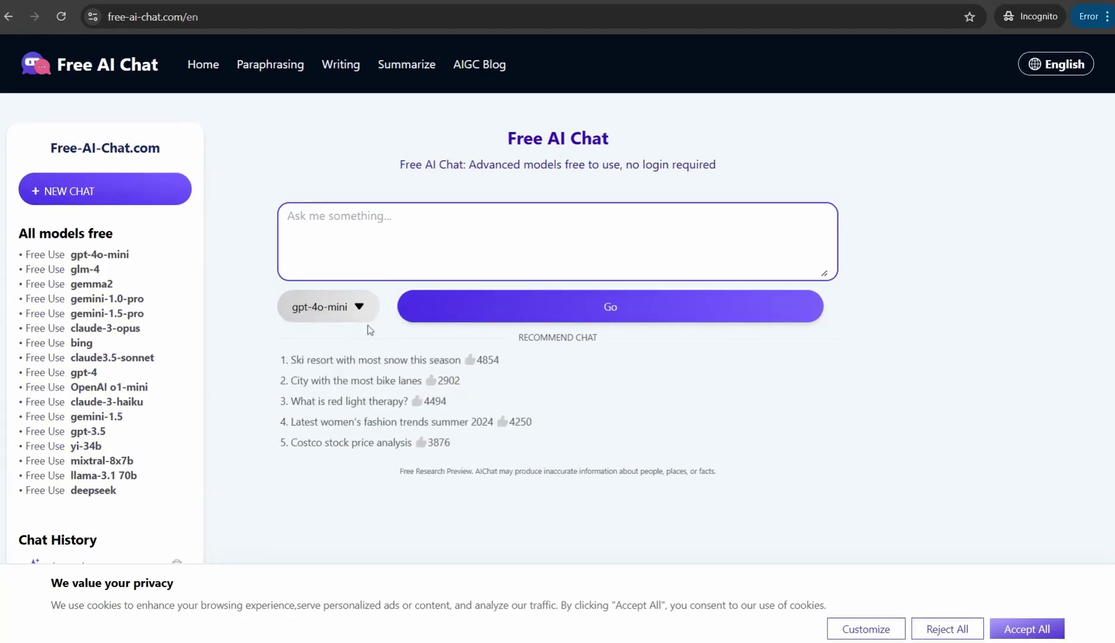
- Browse the available chat models and keep gpt-4o-mini selected
left_click(356, 316)
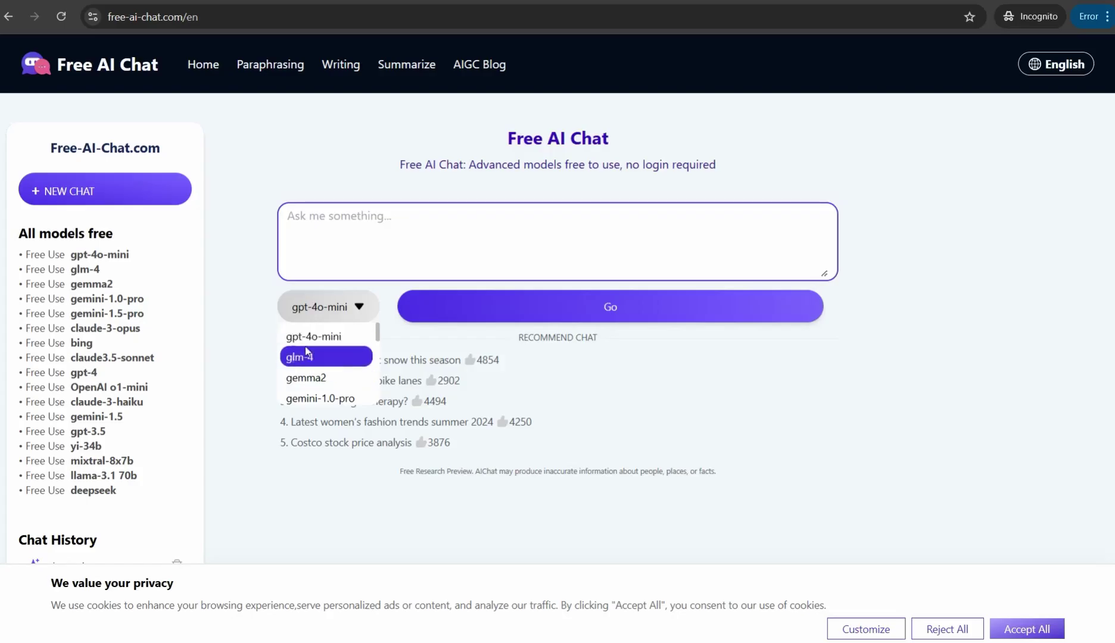
scroll(318, 378, "down", 1)
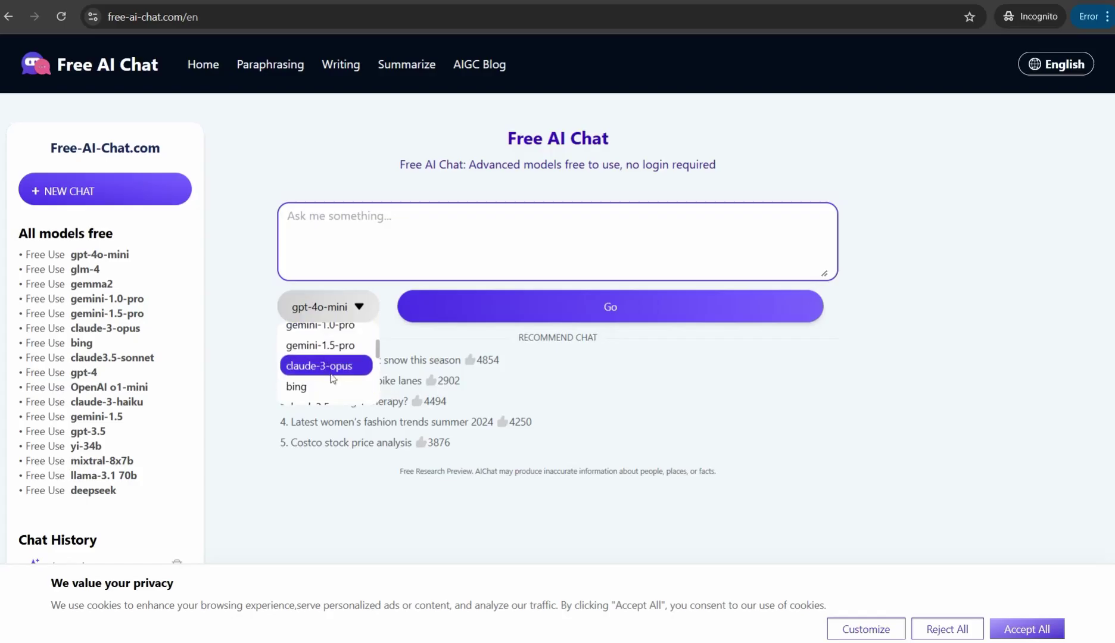
scroll(325, 364, "down", 1)
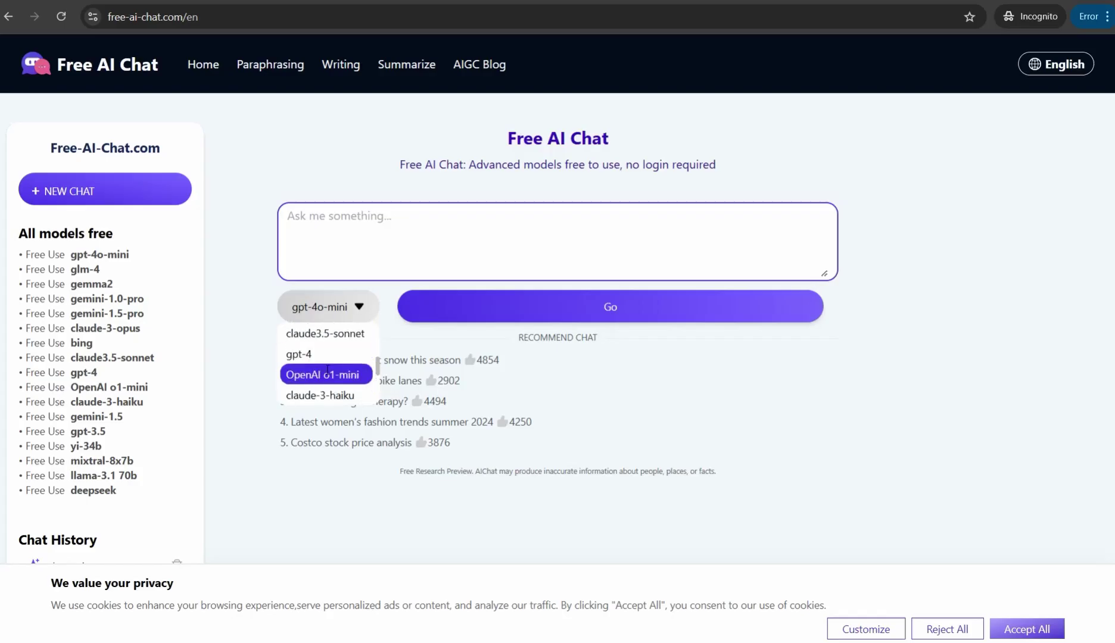
scroll(327, 370, "up", 2)
scroll(327, 370, "up", 1)
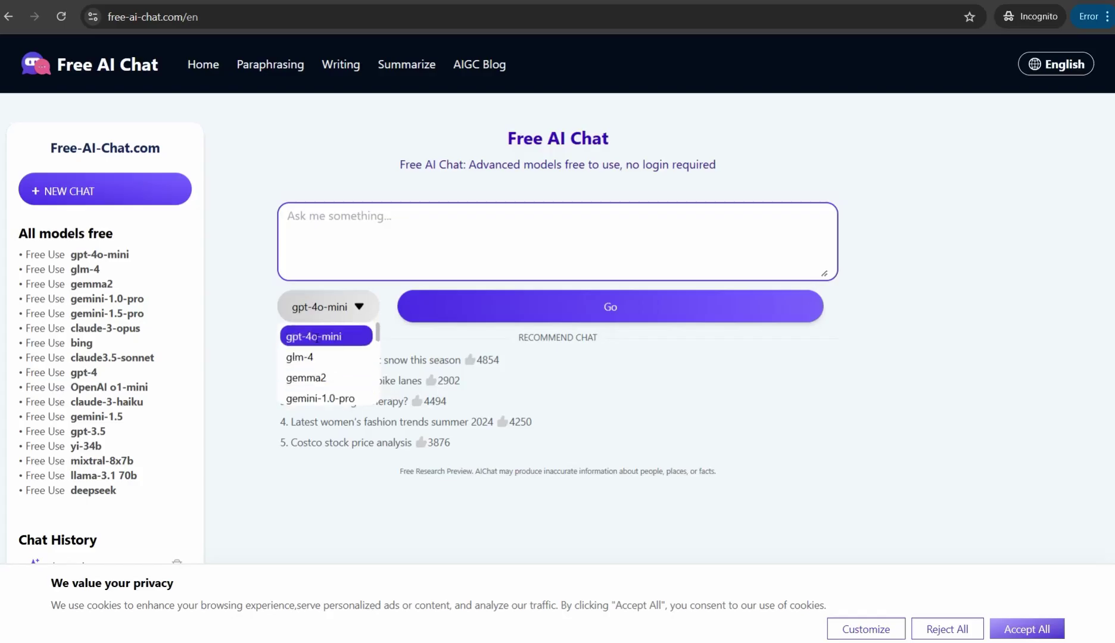
left_click(325, 338)
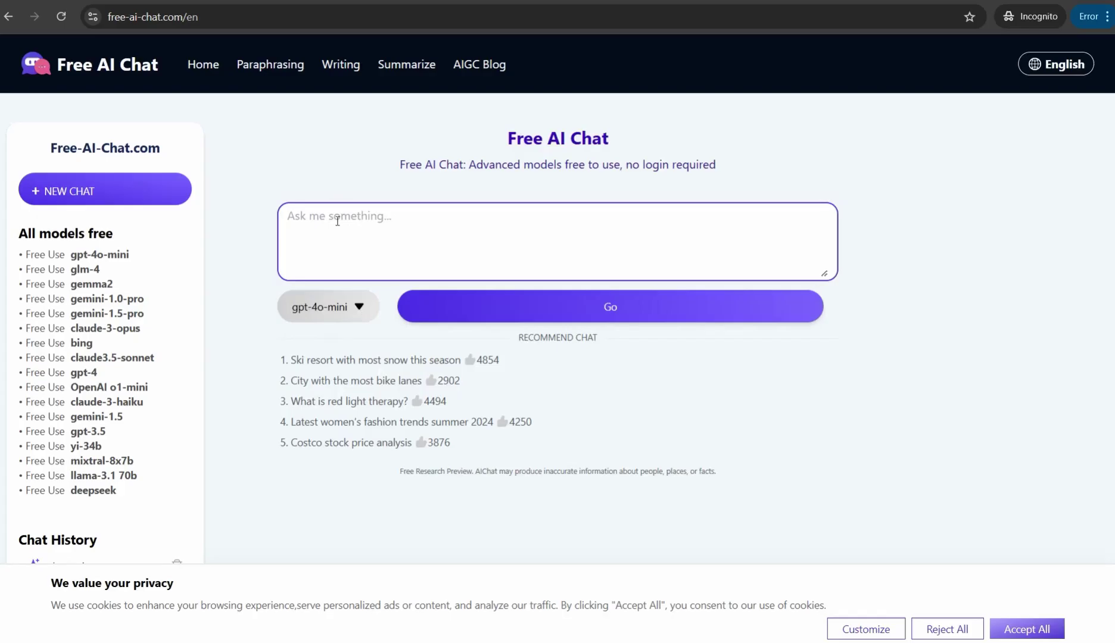
- Ask gpt-4o-mini why people love dogs
type("wh")
type("dogs ?")
left_click(482, 313)
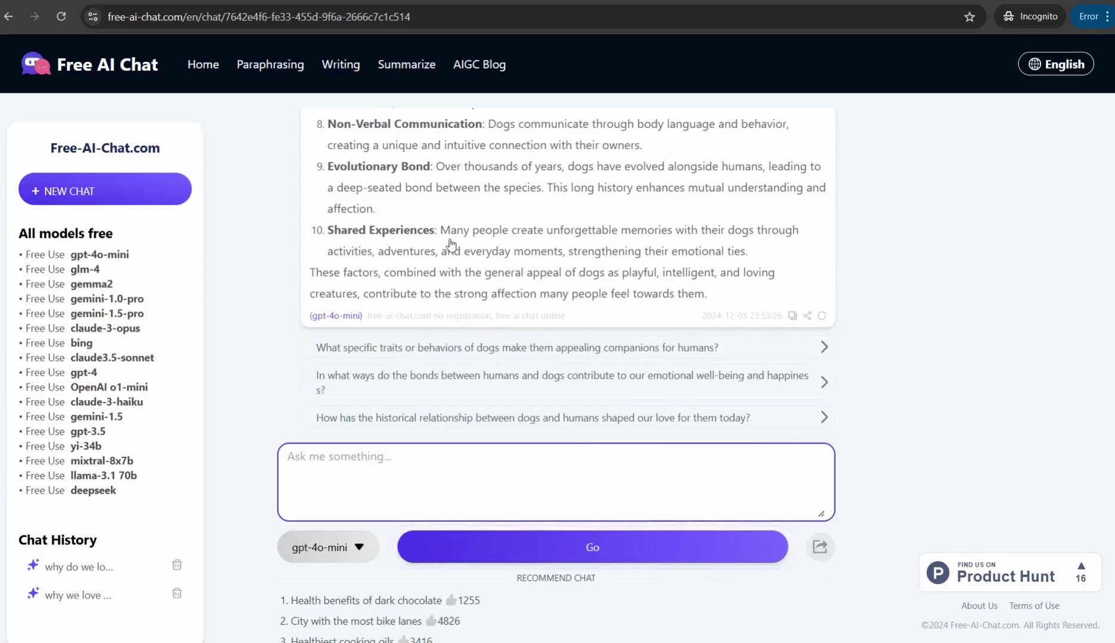
- Send the suggested follow-up on how human–dog bonds support emotional well-being
scroll(449, 246, "down", 1)
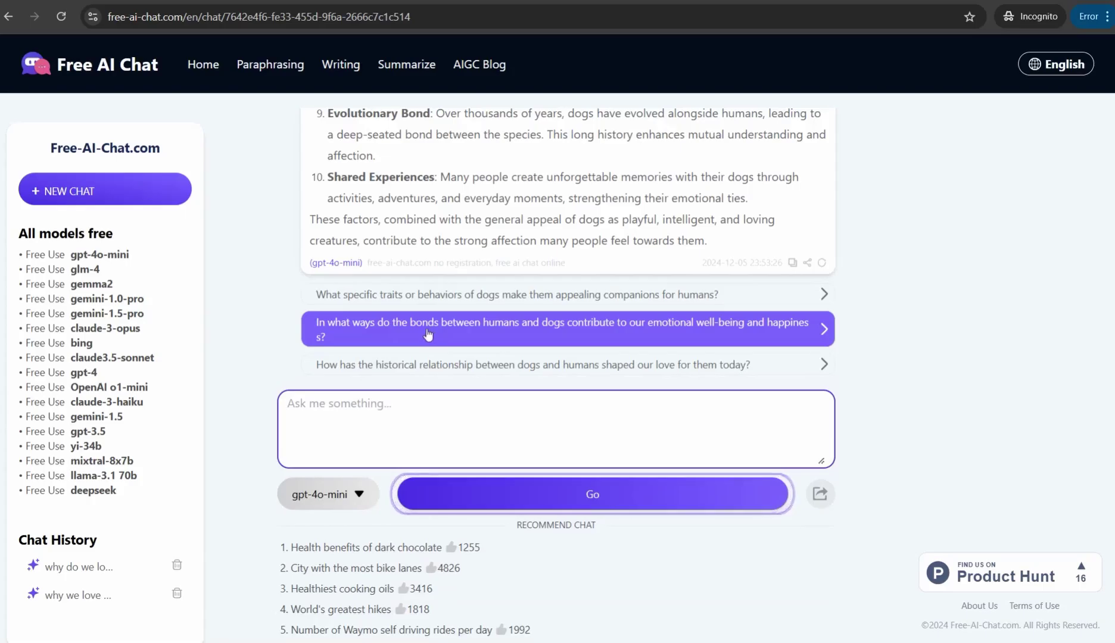
left_click(503, 332)
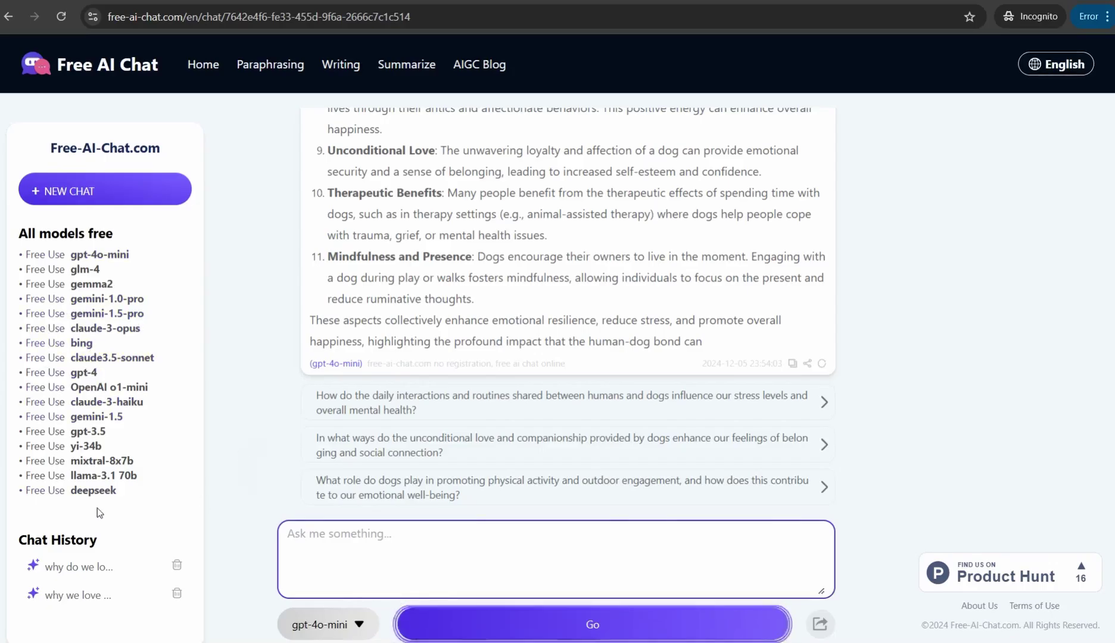
- Leave the dog chat via the Free AI Chat header logo, reaching the home page's recommended chats
scroll(333, 395, "down", 3)
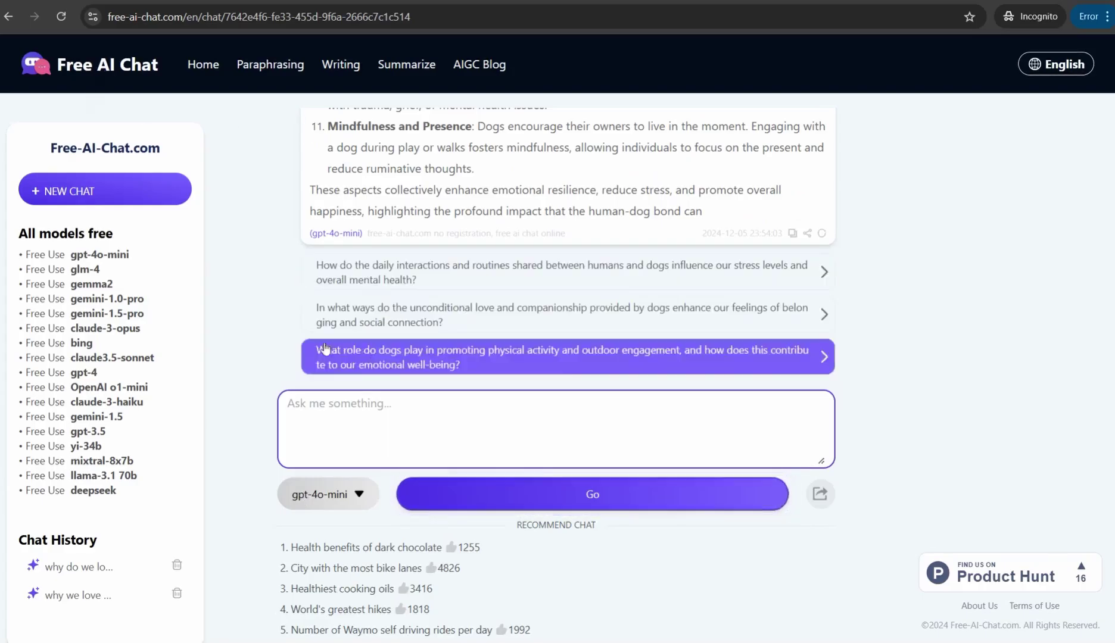
left_click(122, 72)
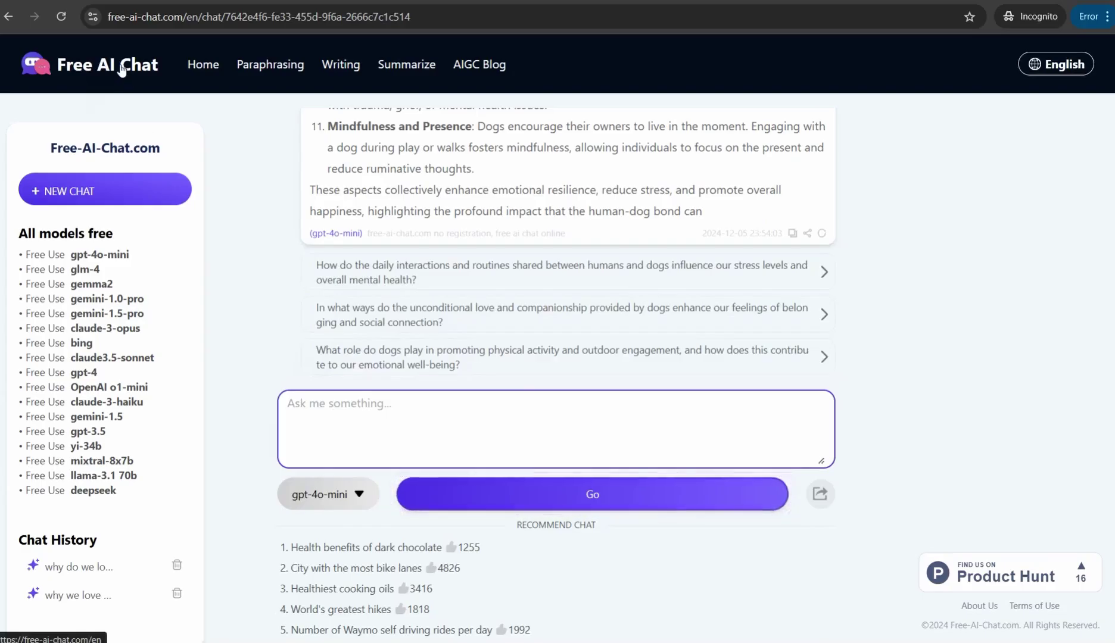